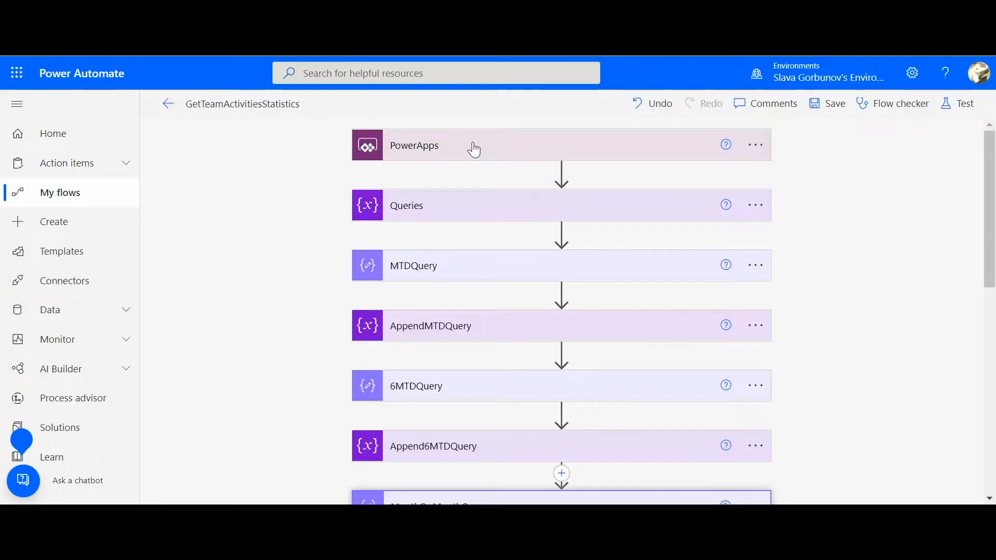
Expand the Queries variable and the MTDQuery action to examine the array initialization and the current-month fetch query
{"action": "left_click", "coordinate": [460, 219]}
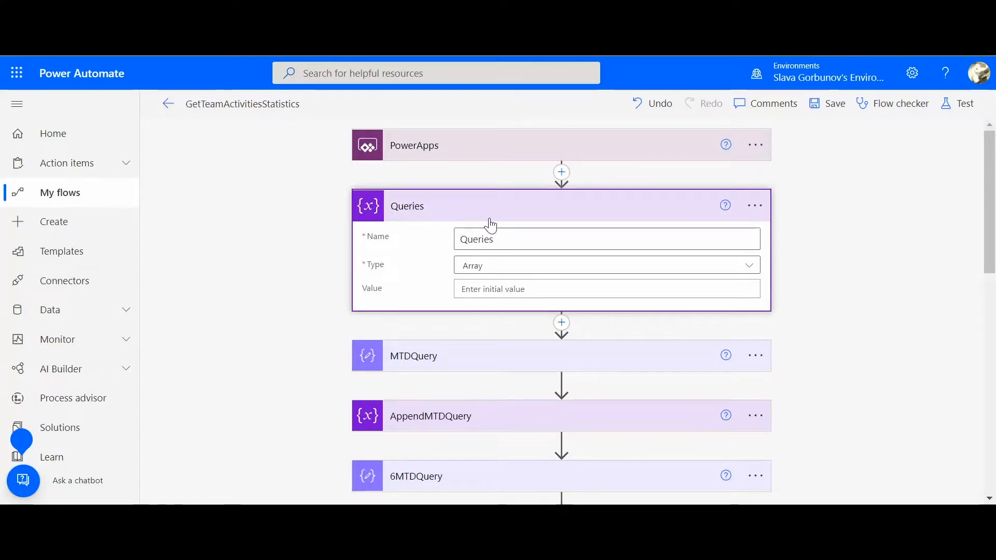
{"action": "left_click_drag", "start_coordinate": [990, 199], "coordinate": [994, 226]}
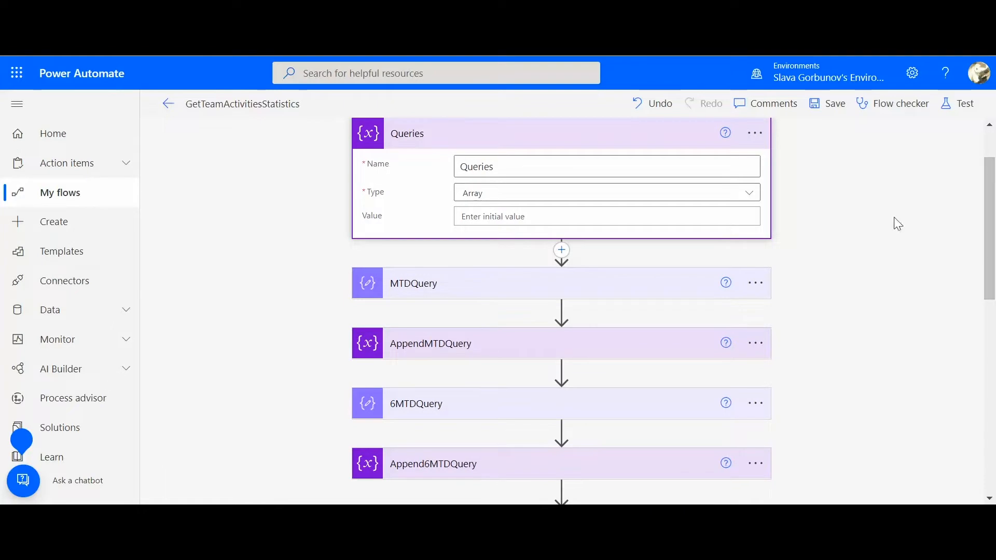
{"action": "left_click", "coordinate": [449, 294]}
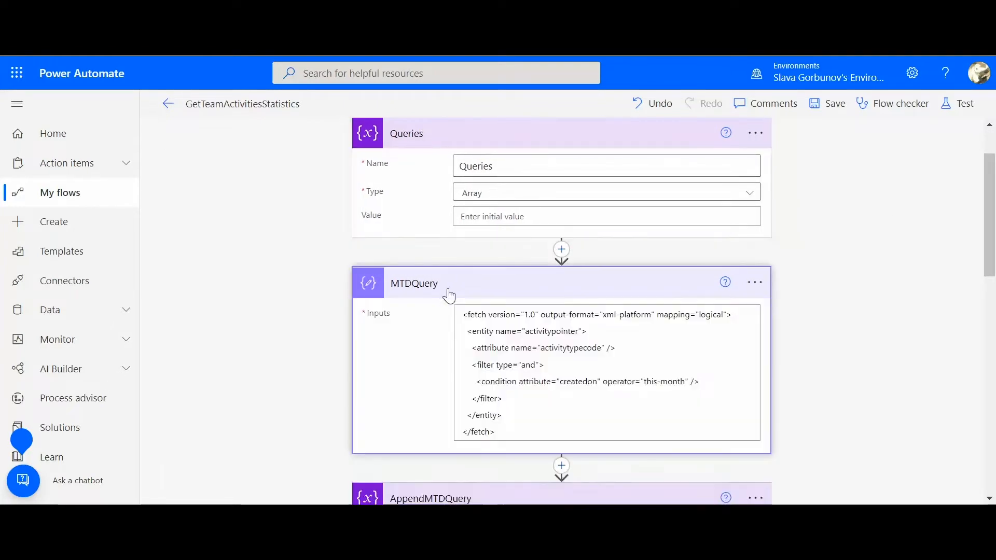
{"action": "left_click_drag", "start_coordinate": [990, 241], "coordinate": [990, 286]}
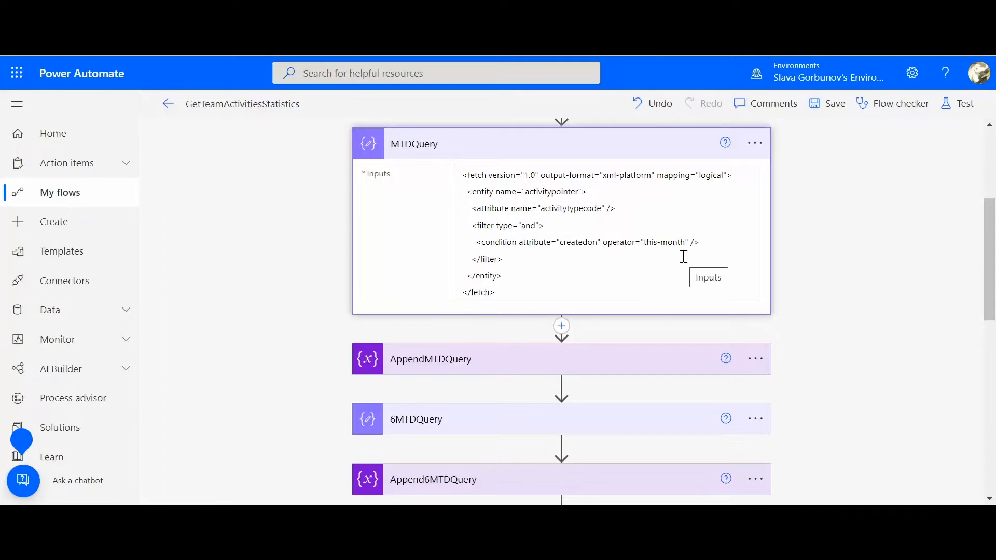
Expand AppendMTDQuery and 6MTDQuery to examine the value appended to Queries and the six-month fetch query
{"action": "scroll", "coordinate": [984, 257], "scroll_direction": "down", "scroll_amount": 2}
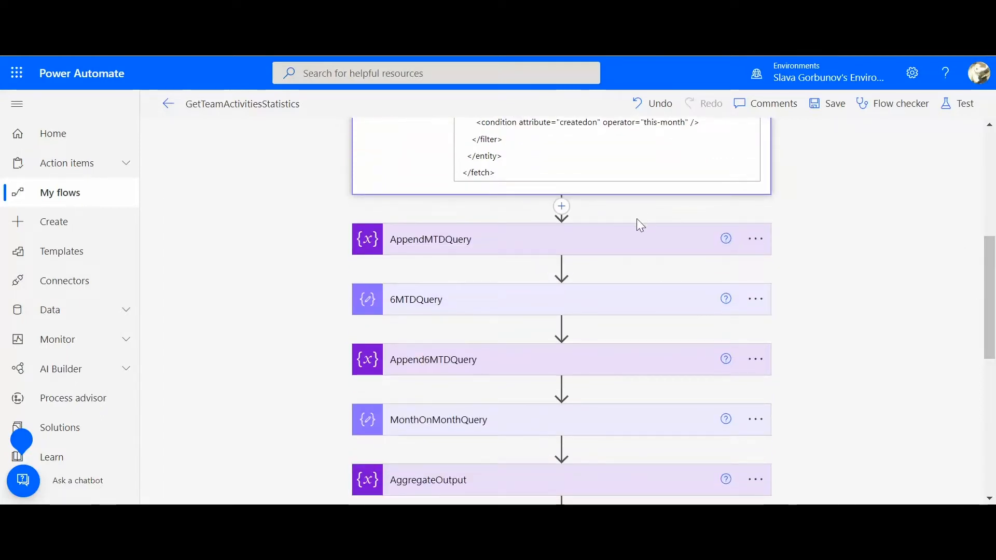
{"action": "left_click", "coordinate": [612, 240]}
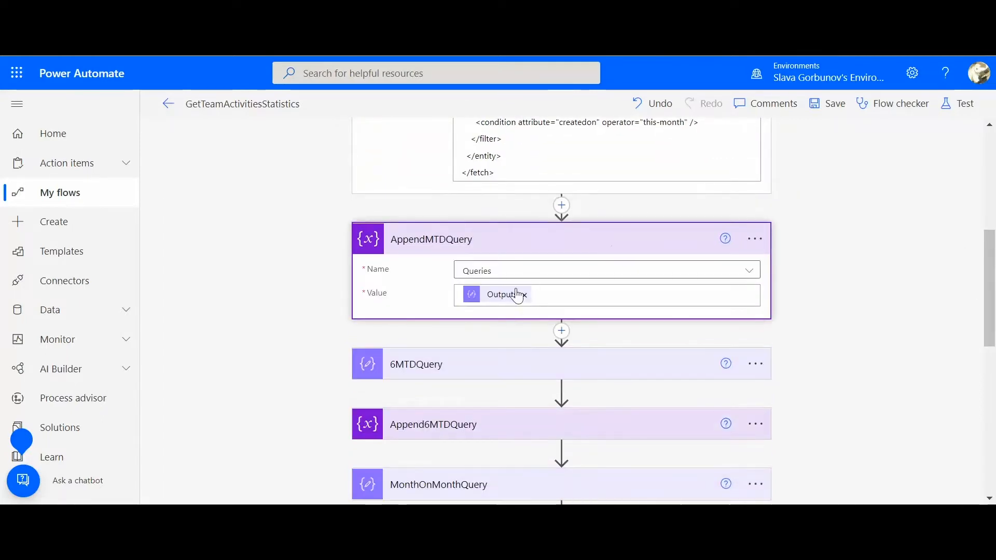
{"action": "left_click", "coordinate": [606, 367]}
{"action": "left_click_drag", "start_coordinate": [991, 289], "coordinate": [992, 334]}
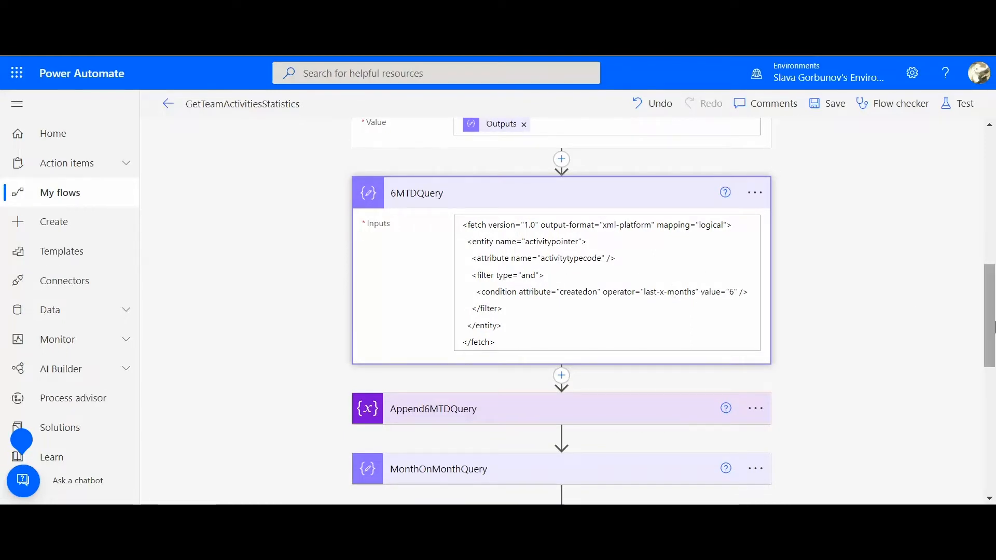
Expand Append6MTDQuery and MonthOnMonthQuery, and examine the aggregate setting and monthly grouping in the month-on-month fetch query
{"action": "left_click_drag", "start_coordinate": [992, 327], "coordinate": [993, 373]}
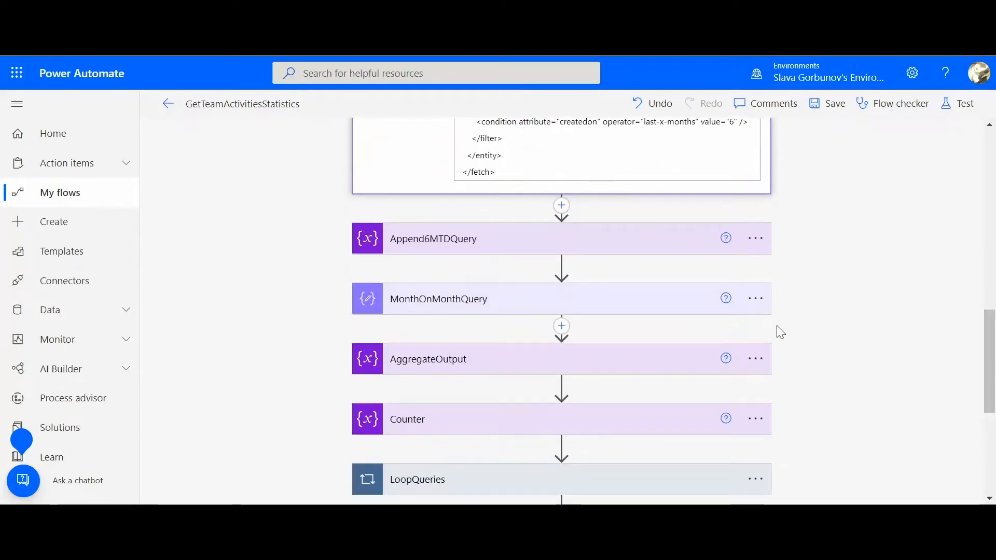
{"action": "left_click", "coordinate": [669, 306]}
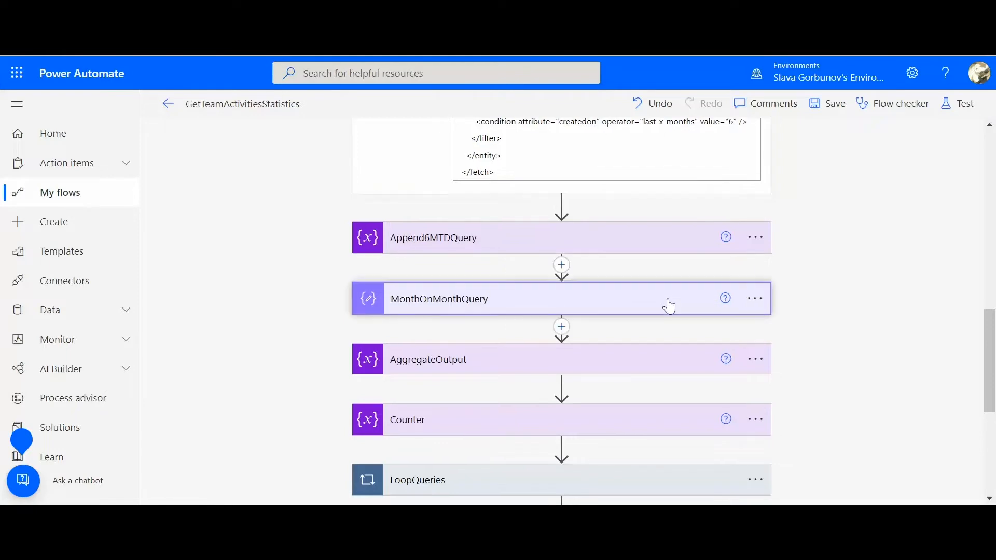
{"action": "left_click", "coordinate": [602, 251]}
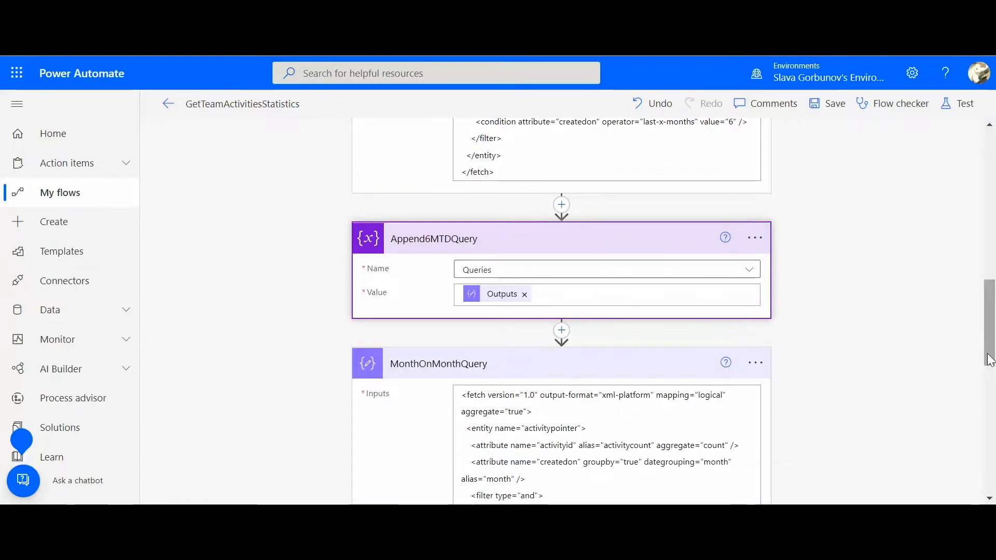
{"action": "left_click_drag", "start_coordinate": [989, 351], "coordinate": [989, 390]}
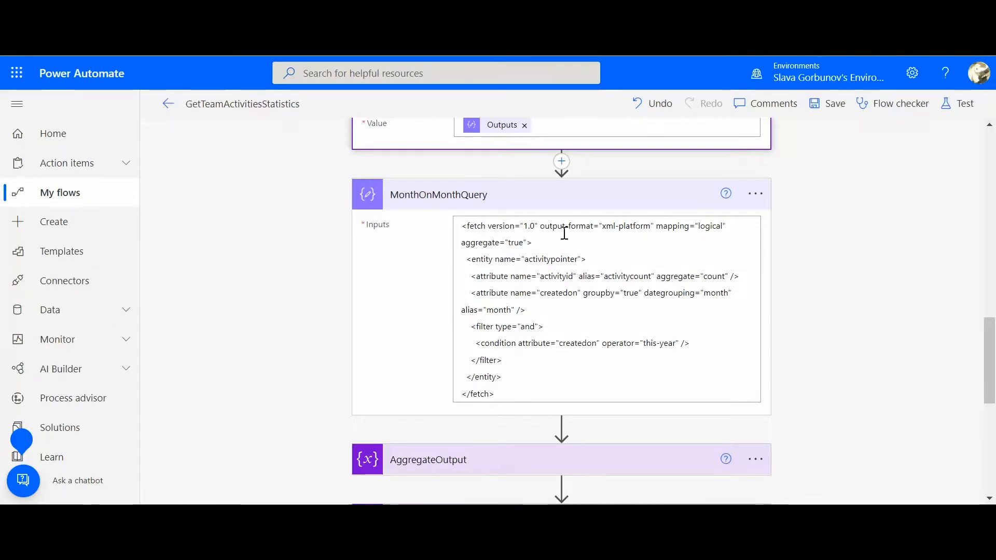
{"action": "left_click", "coordinate": [462, 243]}
{"action": "left_click_drag", "start_coordinate": [463, 243], "coordinate": [525, 242]}
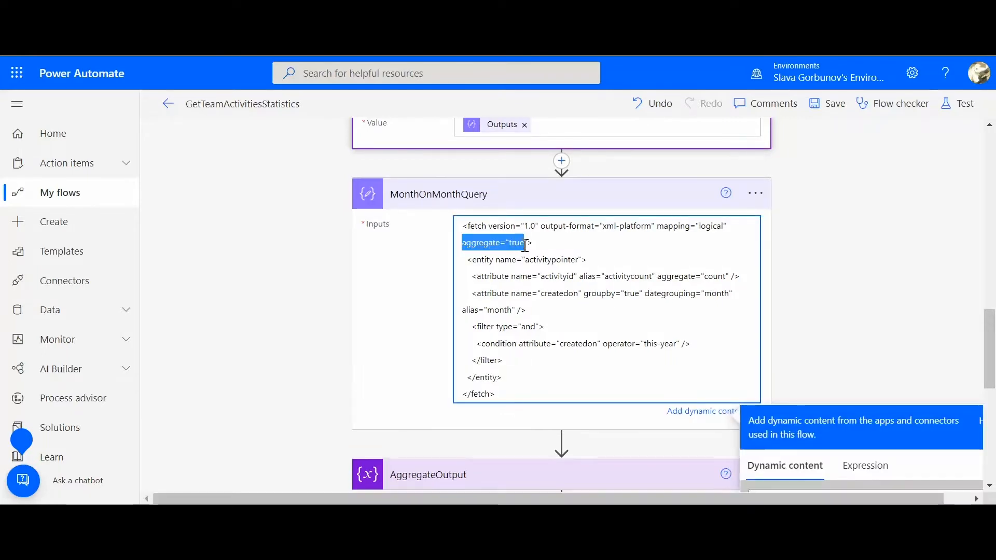
{"action": "left_click", "coordinate": [570, 275]}
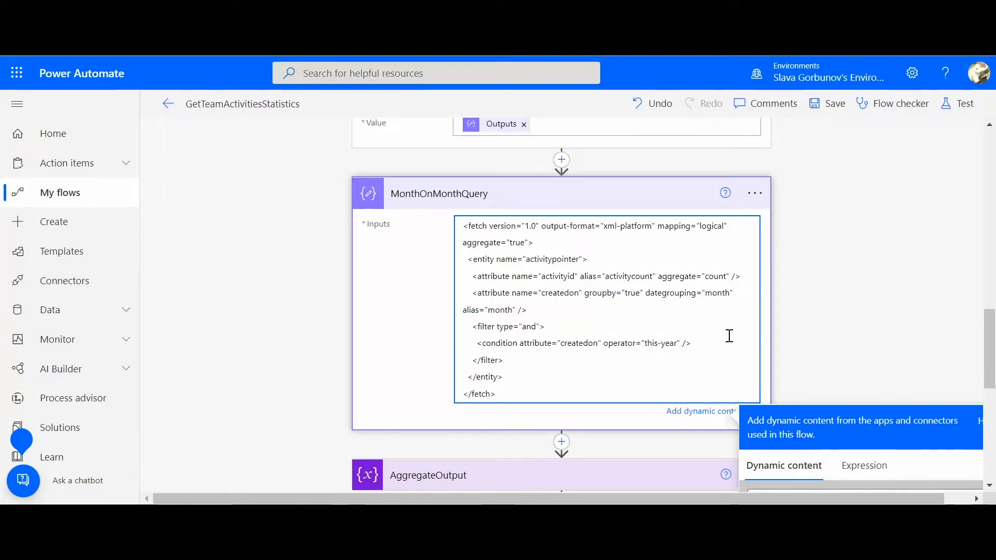
Expand the AggregateOutput and Counter variables to examine their types and initial values
{"action": "left_click_drag", "start_coordinate": [989, 348], "coordinate": [992, 413]}
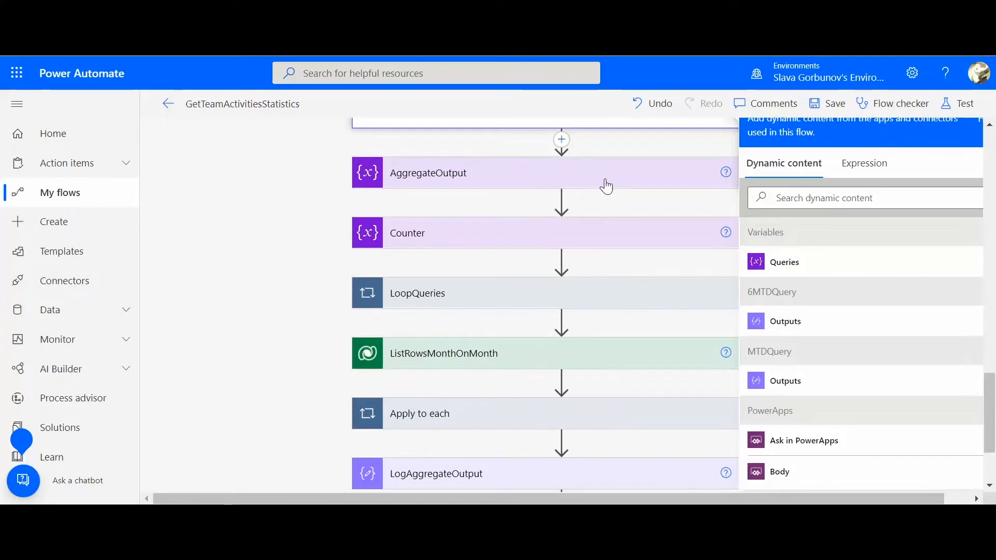
{"action": "left_click", "coordinate": [605, 185]}
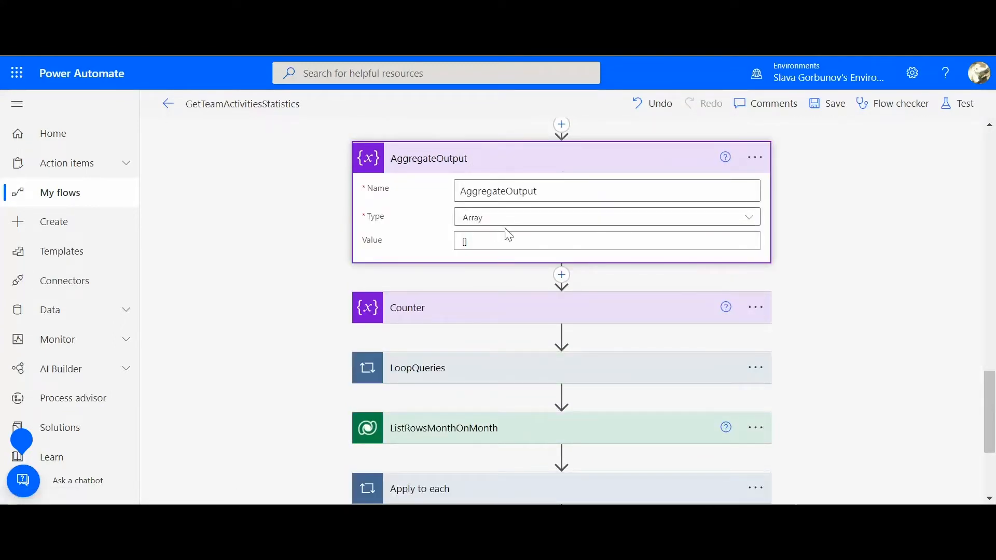
{"action": "left_click", "coordinate": [462, 318]}
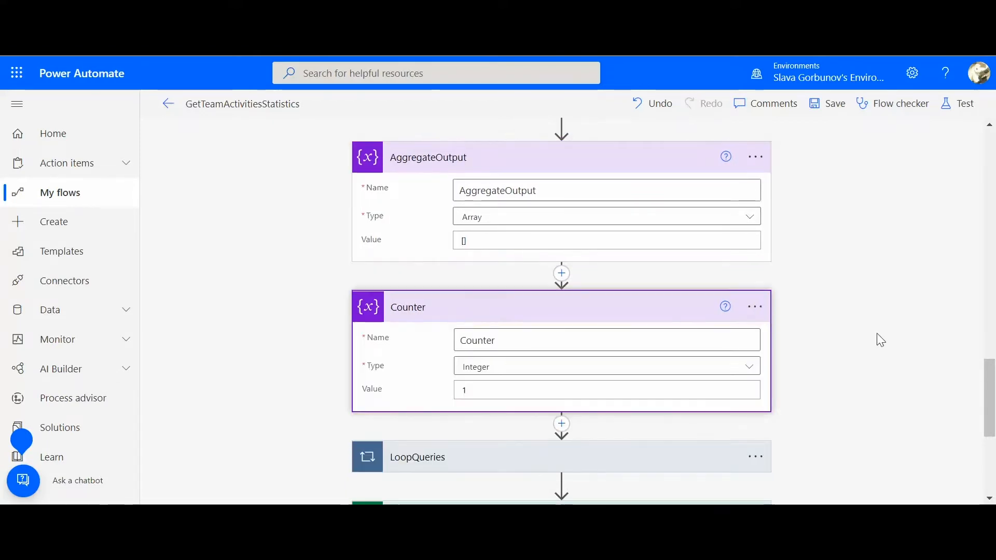
Expand the LoopQueries loop and its inner Scope to examine the loop's input and the actions it contains
{"action": "left_click_drag", "start_coordinate": [990, 390], "coordinate": [990, 416]}
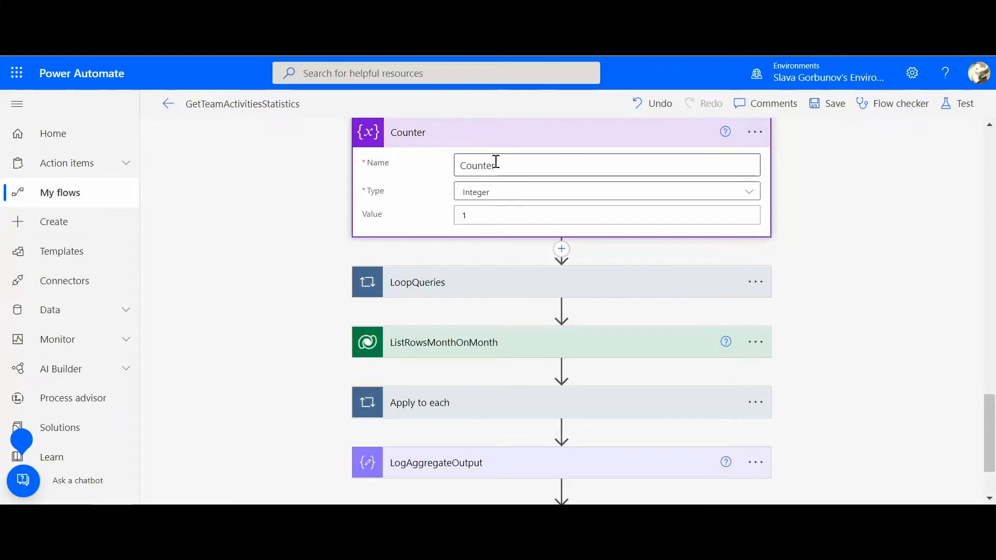
{"action": "left_click", "coordinate": [459, 285]}
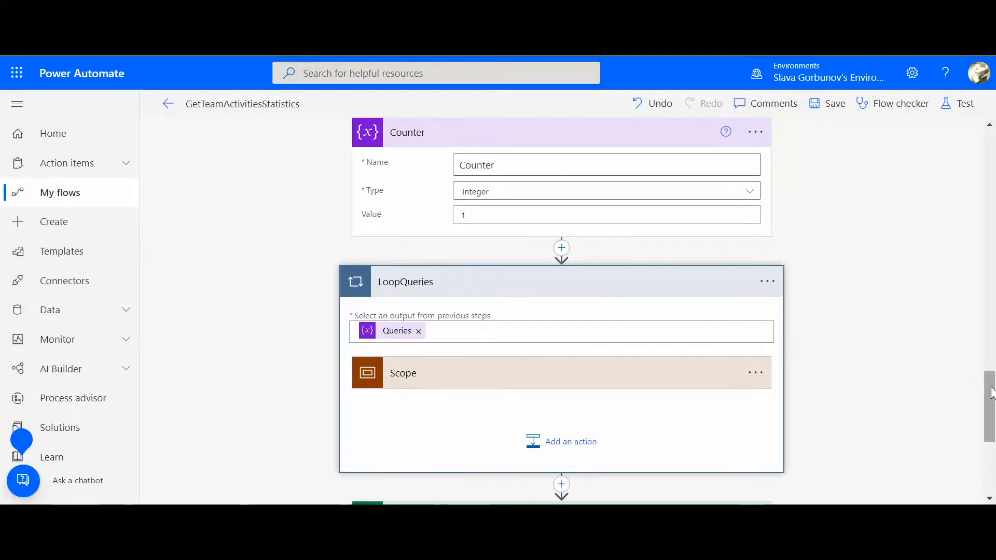
{"action": "scroll", "coordinate": [988, 404], "scroll_direction": "down", "scroll_amount": 2}
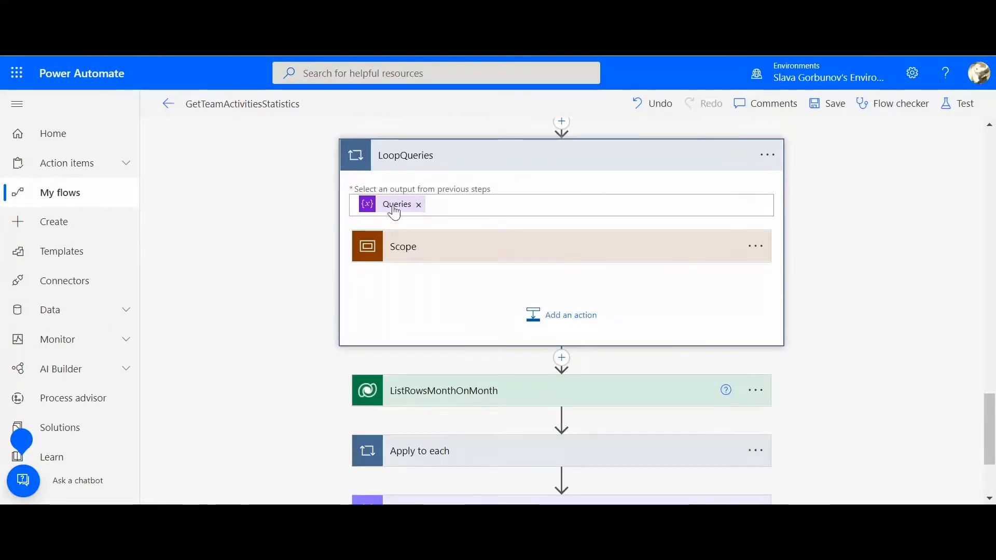
{"action": "left_click", "coordinate": [414, 254]}
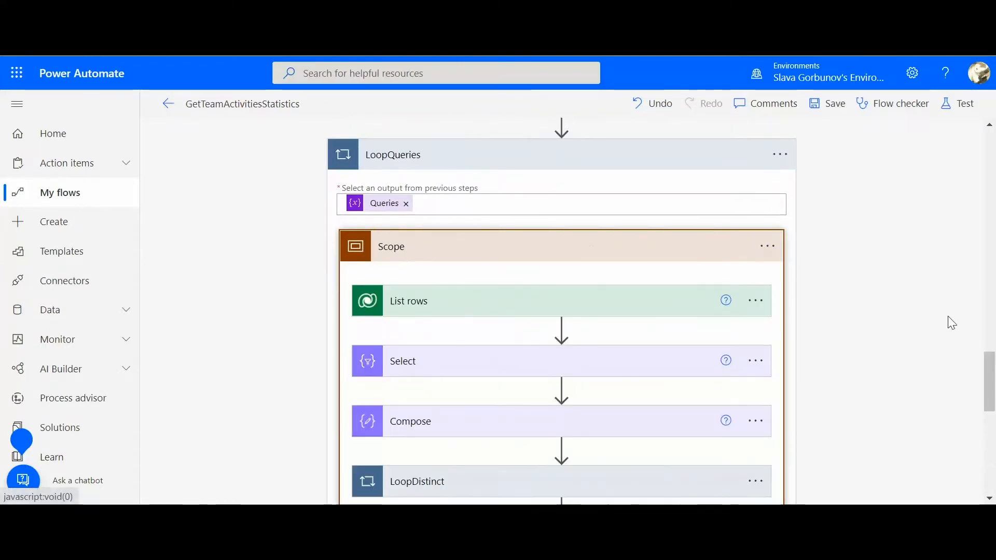
Expand List rows inside the Scope and show its advanced options to examine the table name and Fetch Xml Query
{"action": "left_click_drag", "start_coordinate": [991, 377], "coordinate": [991, 395]}
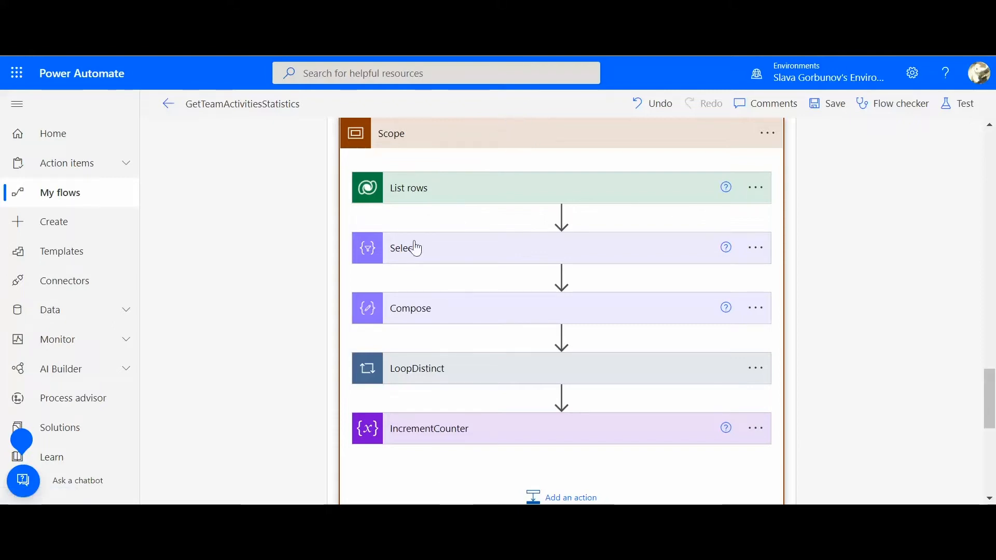
{"action": "left_click", "coordinate": [481, 201]}
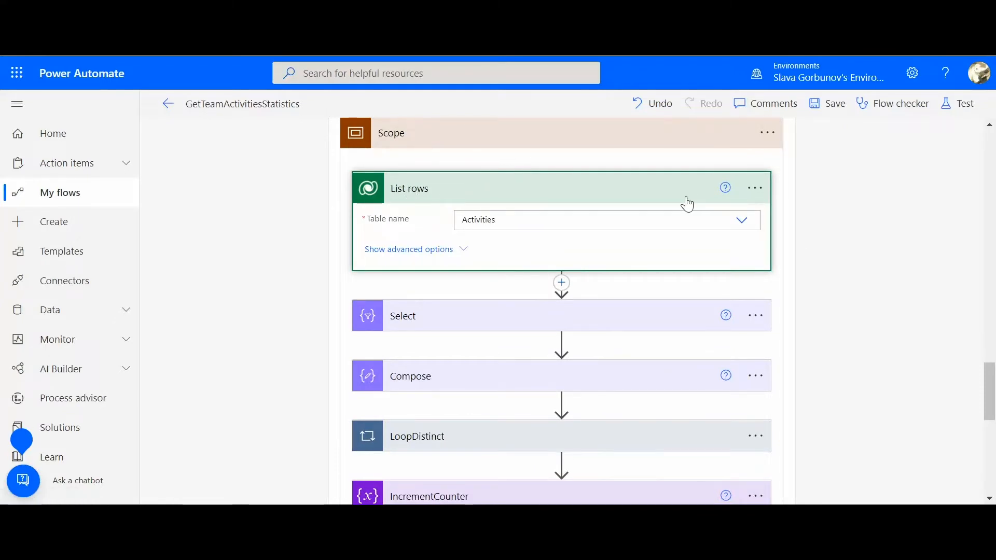
{"action": "left_click", "coordinate": [420, 251]}
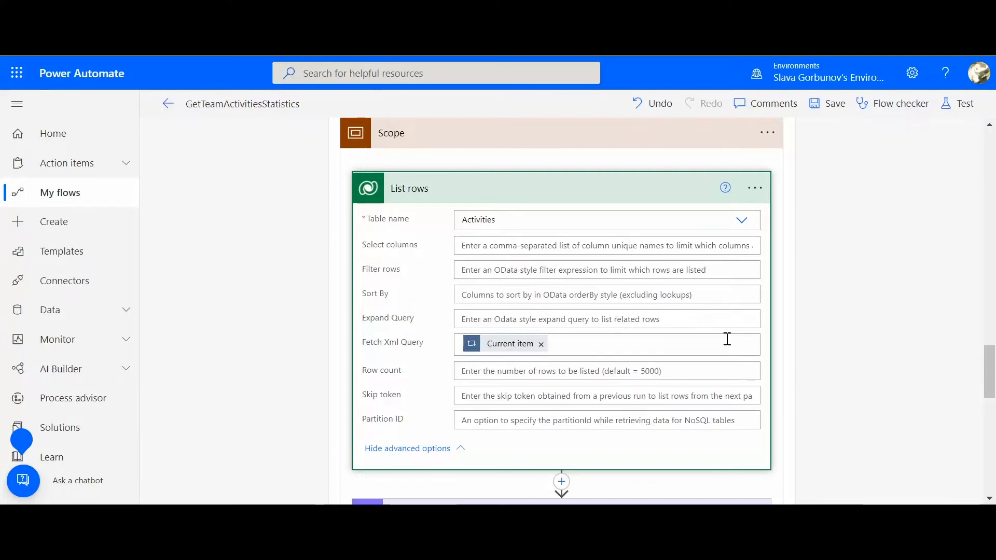
Expand the Select and Compose actions in the Scope to examine the activity type mapping and the union expression
{"action": "left_click_drag", "start_coordinate": [991, 383], "coordinate": [991, 425]}
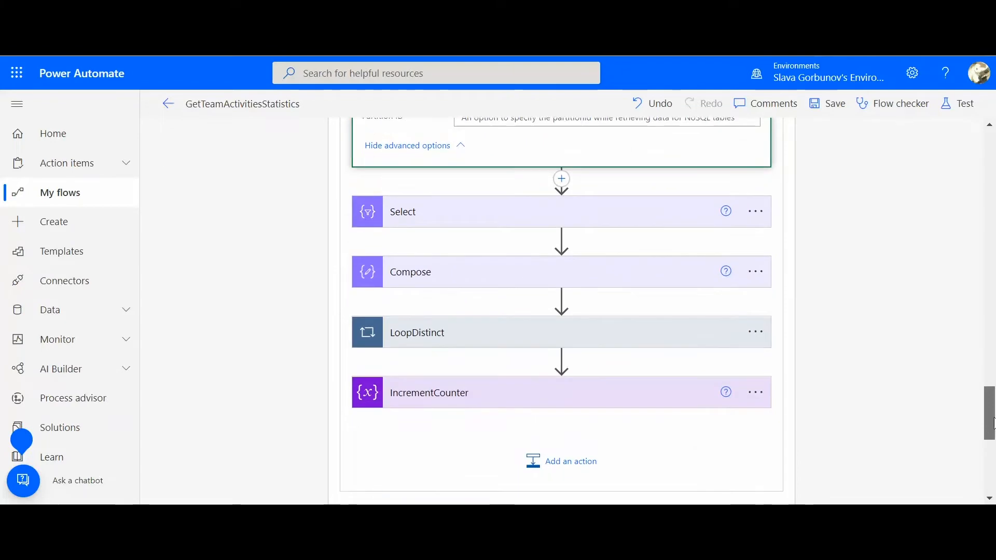
{"action": "left_click", "coordinate": [672, 214]}
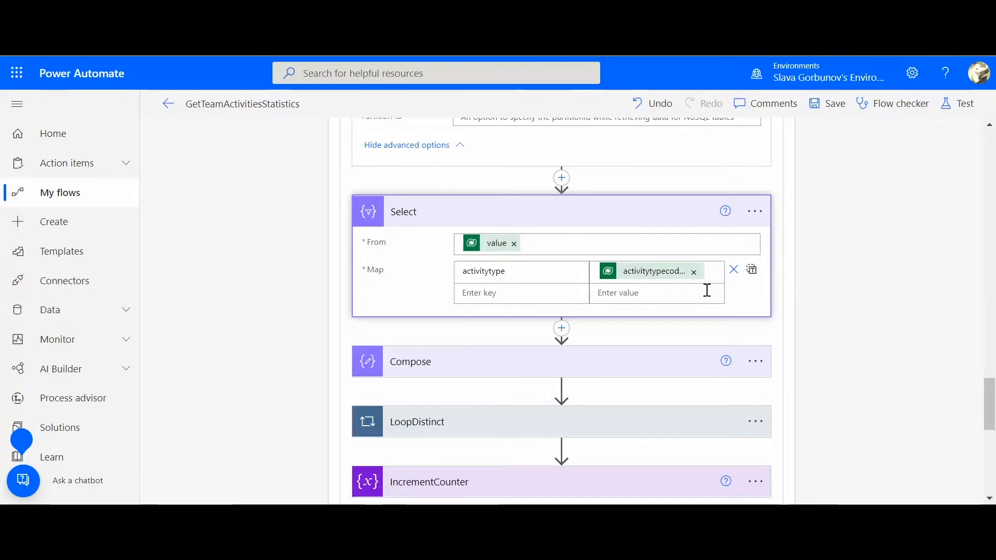
{"action": "left_click", "coordinate": [540, 363]}
{"action": "left_click_drag", "start_coordinate": [991, 400], "coordinate": [992, 407]}
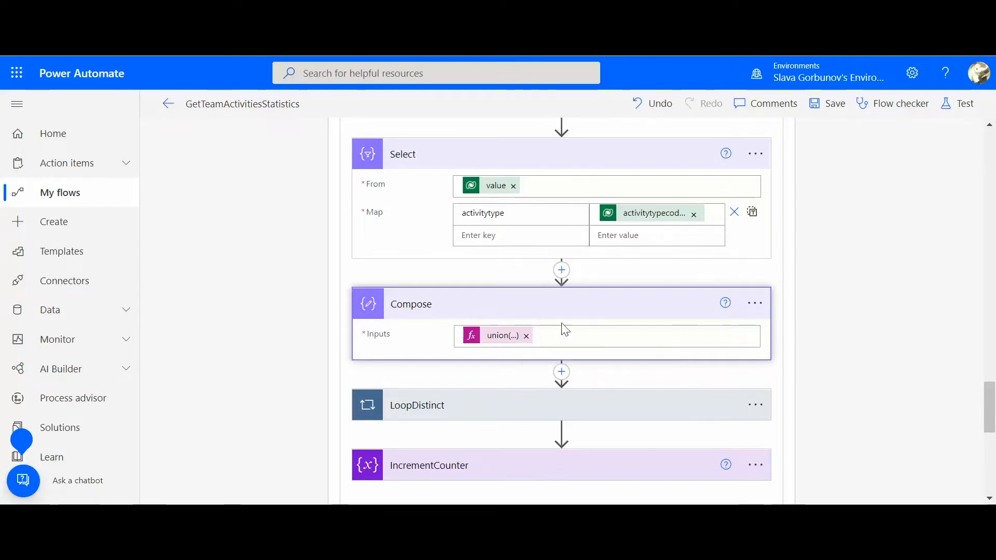
Expand the LoopDistinct loop and its LogCurrent action to examine the loop's source and the logged input
{"action": "scroll", "coordinate": [995, 373], "scroll_direction": "down", "scroll_amount": 3}
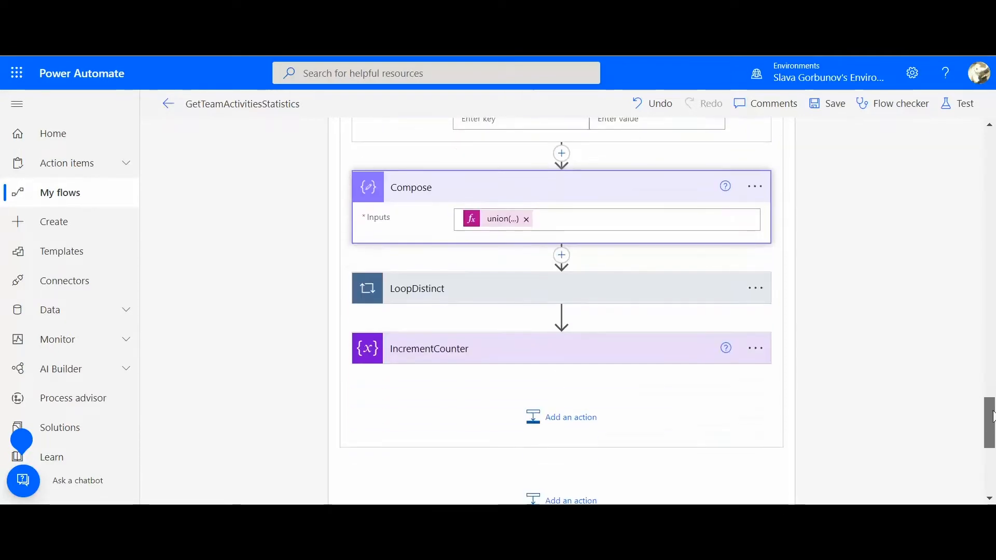
{"action": "left_click", "coordinate": [537, 286]}
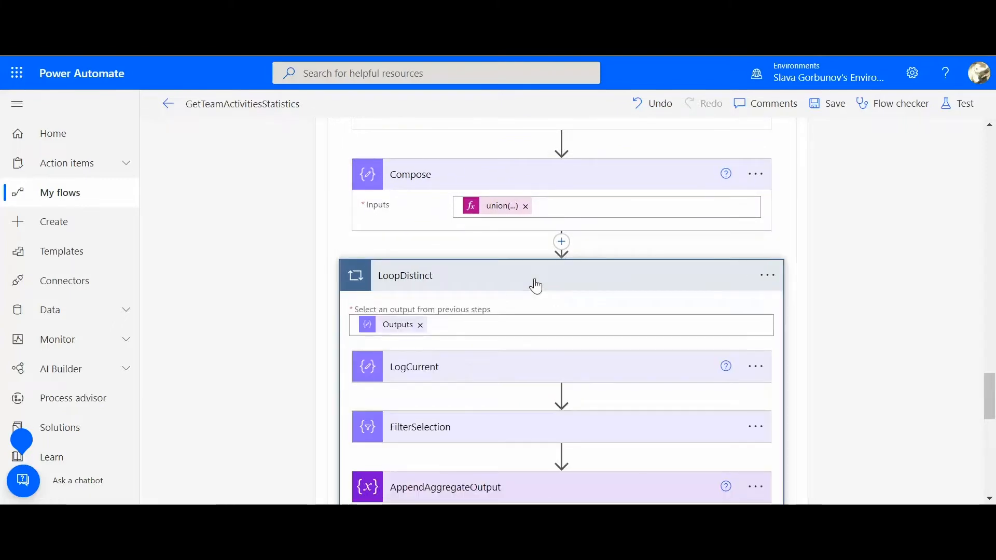
{"action": "scroll", "coordinate": [993, 398], "scroll_direction": "down", "scroll_amount": 5}
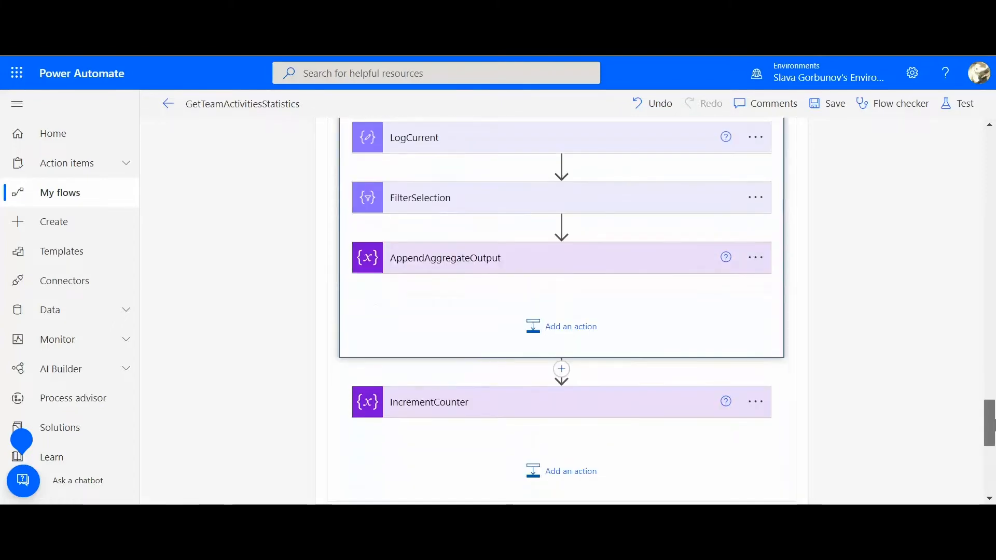
{"action": "left_click", "coordinate": [547, 149]}
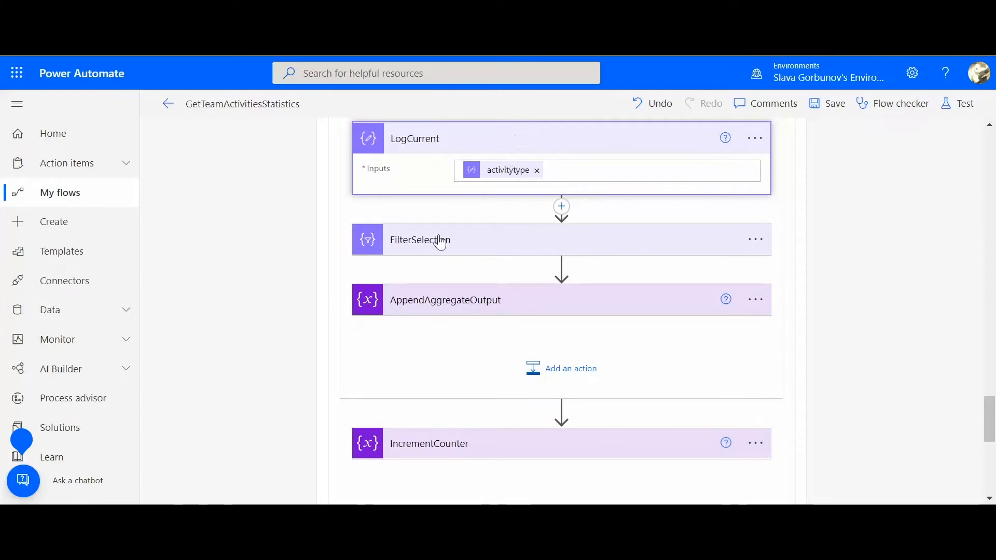
Expand FilterSelection and inspect the expressions behind its From source and its activitytype filter condition
{"action": "left_click", "coordinate": [443, 254]}
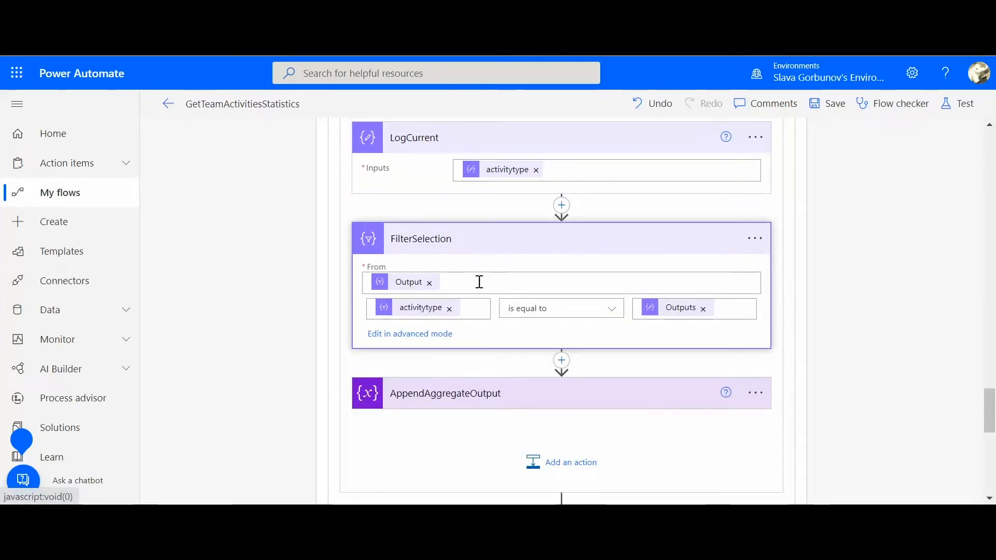
{"action": "mouse_move", "coordinate": [419, 312]}
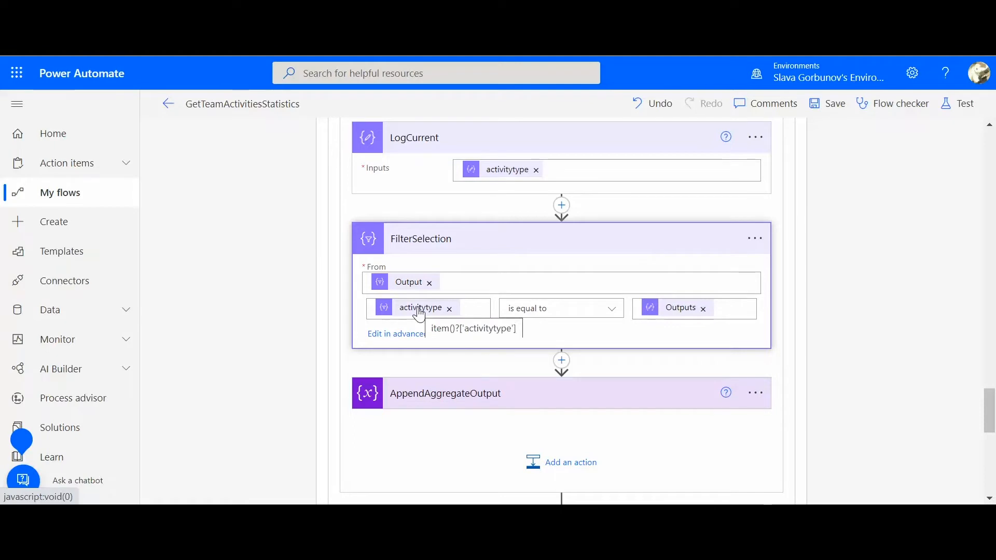
{"action": "mouse_move", "coordinate": [410, 286]}
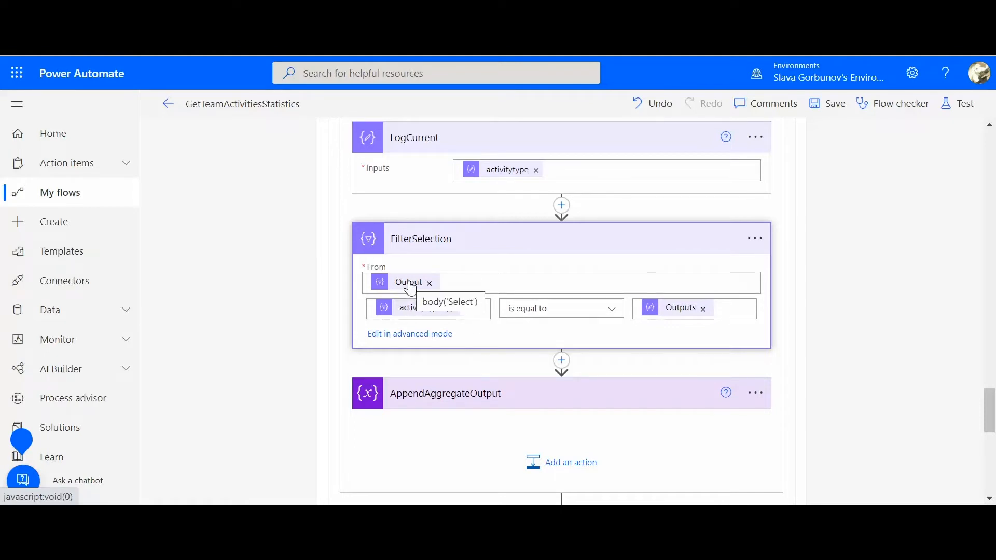
{"action": "mouse_move", "coordinate": [686, 316]}
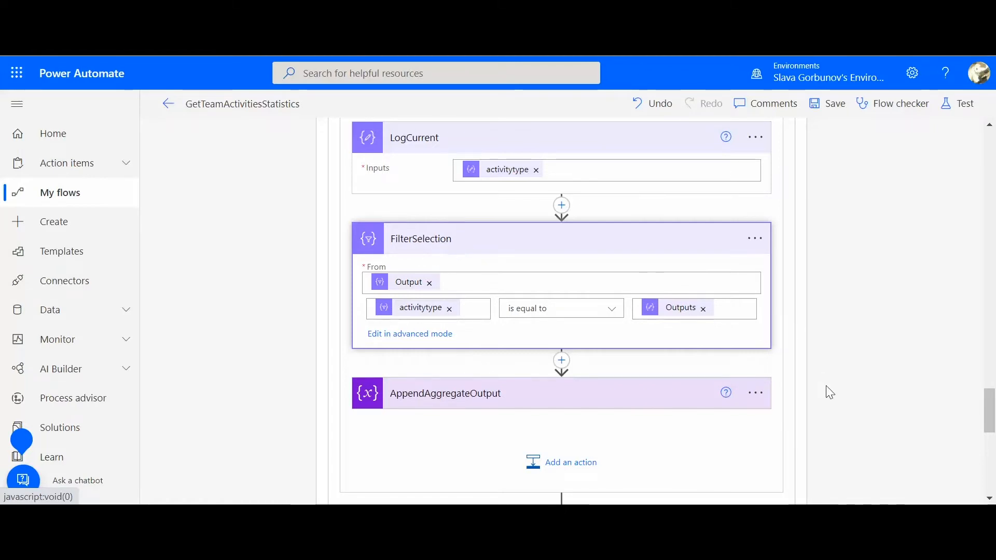
{"action": "left_click_drag", "start_coordinate": [990, 412], "coordinate": [991, 430]}
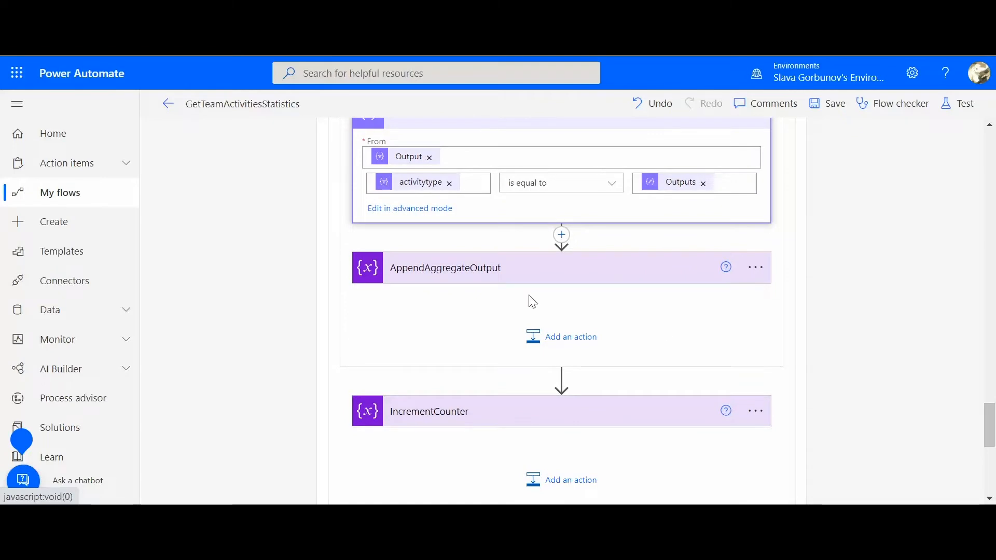
Expand AppendAggregateOutput and IncrementCounter to examine the appended type, value and series fields and the counter's increment
{"action": "left_click", "coordinate": [513, 280]}
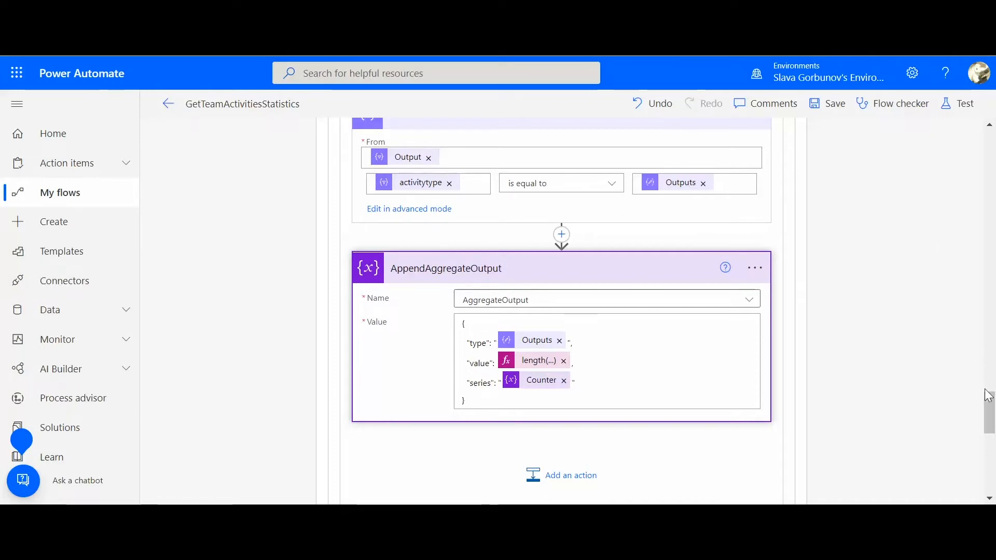
{"action": "scroll", "coordinate": [989, 402], "scroll_direction": "up", "scroll_amount": 1}
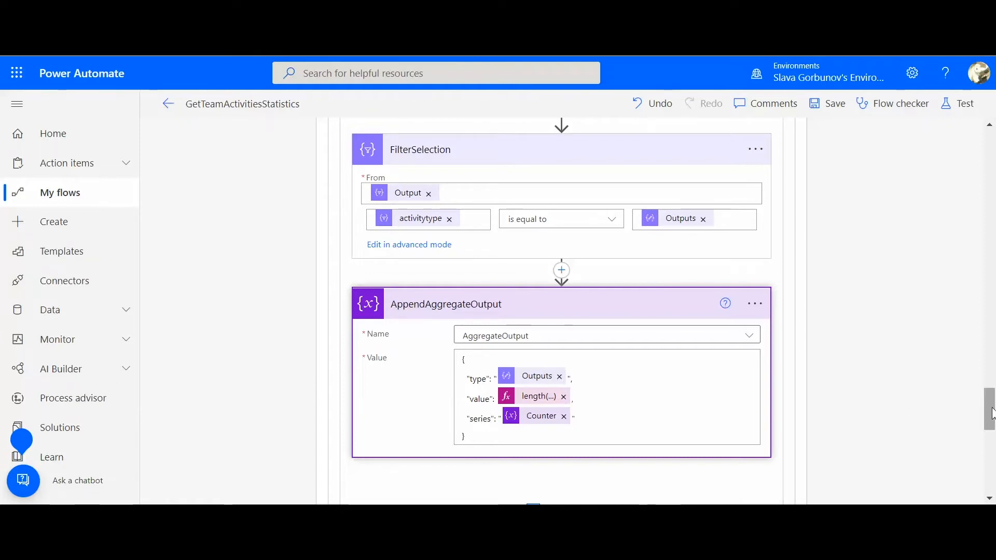
{"action": "left_click_drag", "start_coordinate": [992, 410], "coordinate": [995, 427]}
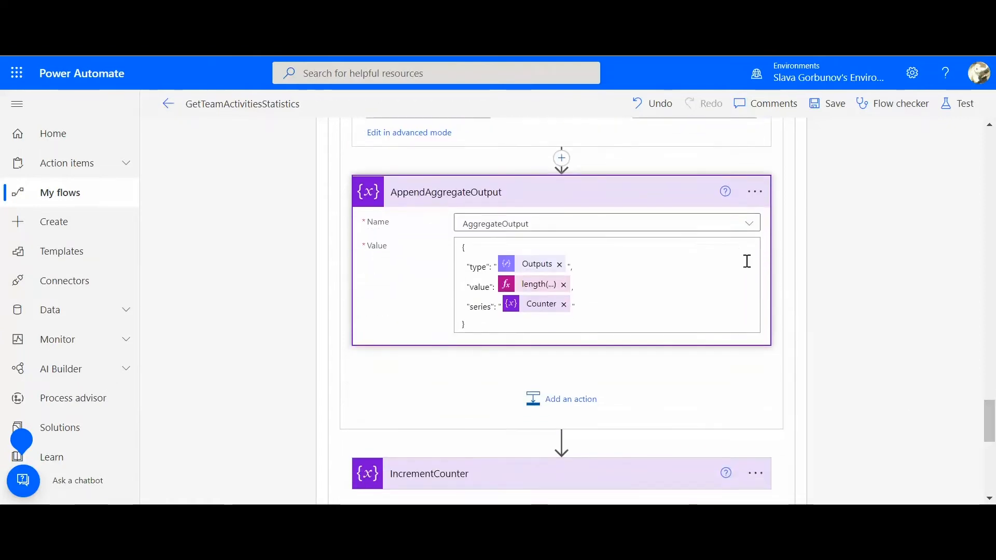
{"action": "left_click", "coordinate": [661, 202]}
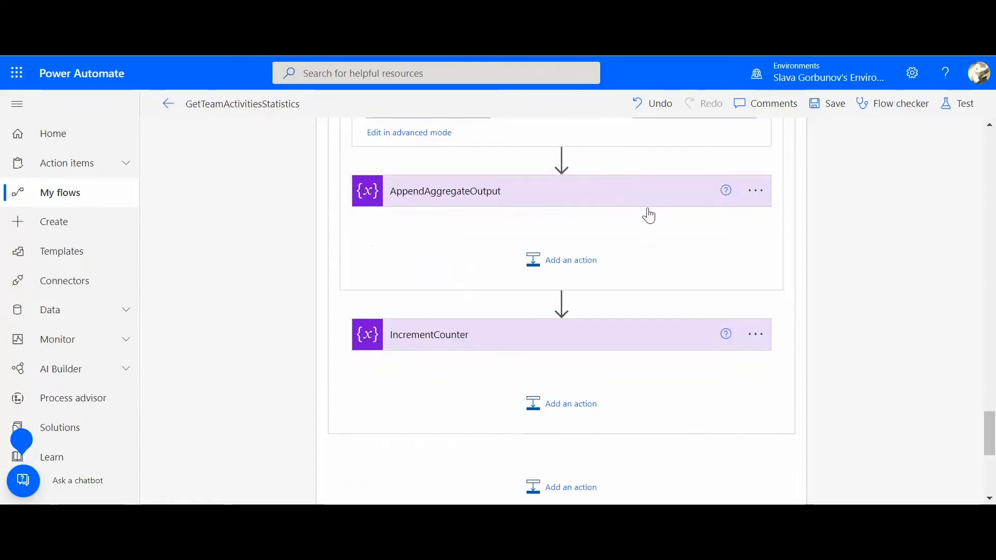
{"action": "left_click", "coordinate": [608, 351]}
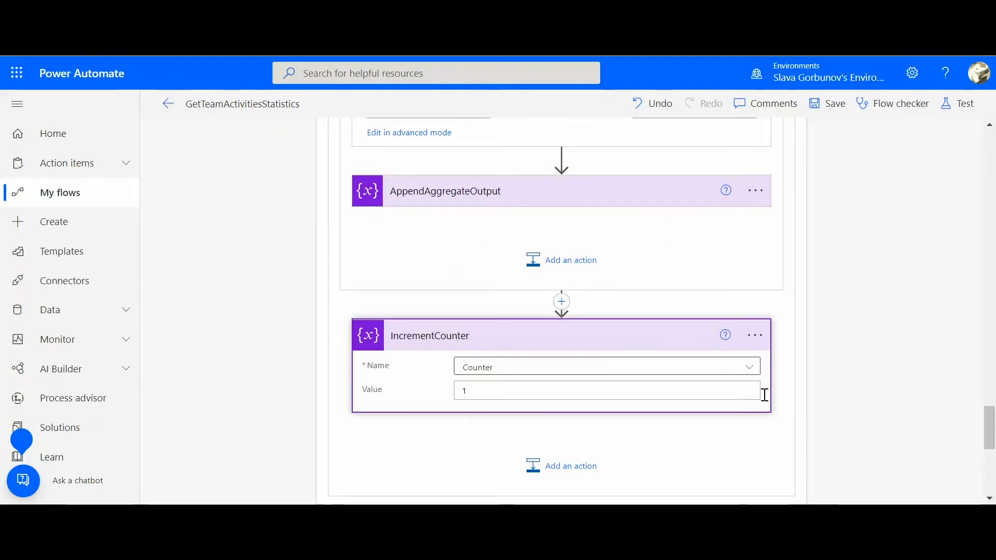
Collapse the Scope and the LoopQueries loop that contains it
{"action": "left_click_drag", "start_coordinate": [994, 428], "coordinate": [993, 297]}
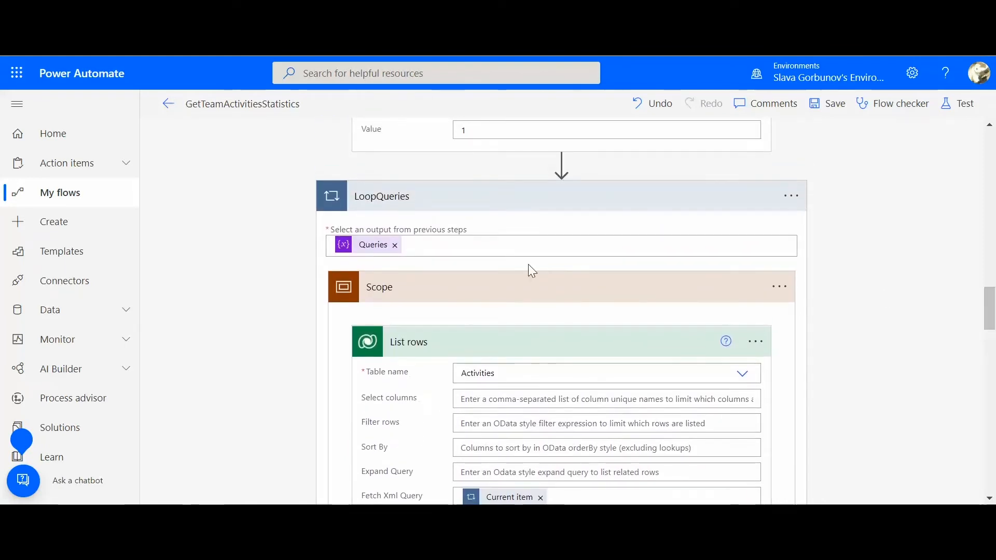
{"action": "left_click", "coordinate": [509, 291]}
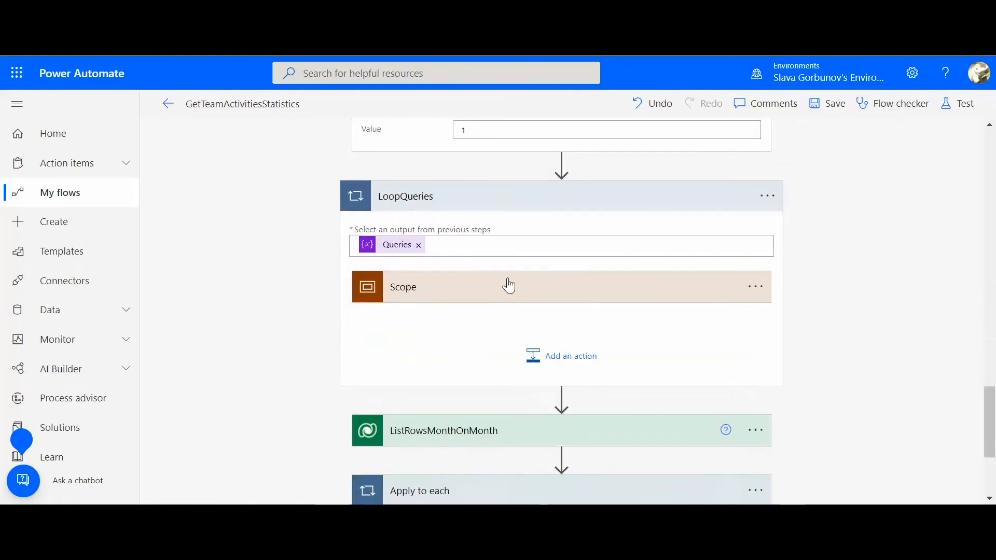
{"action": "left_click", "coordinate": [524, 201]}
Expand ListRowsMonthOnMonth and show its advanced options to examine the table name and Fetch Xml Query
{"action": "left_click", "coordinate": [632, 264]}
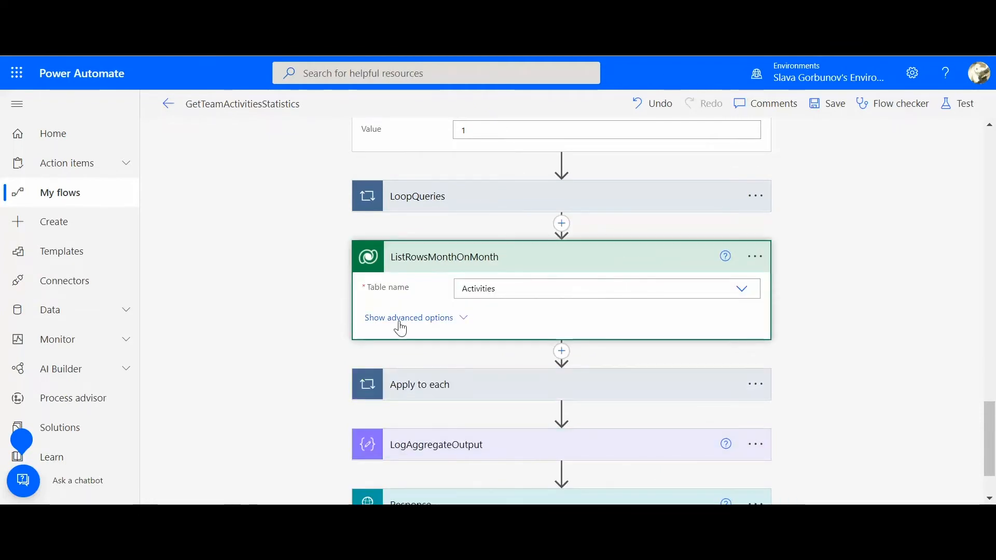
{"action": "left_click", "coordinate": [396, 324]}
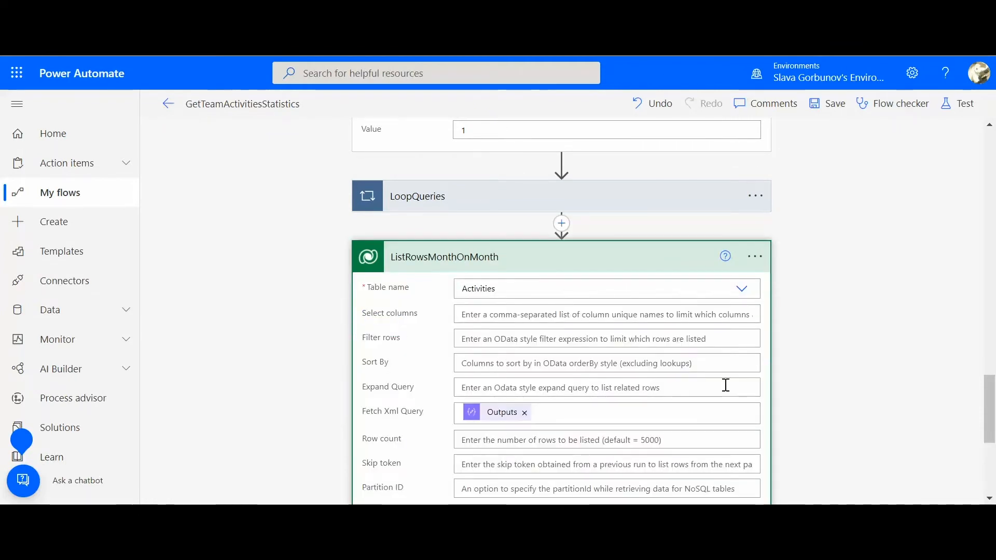
{"action": "left_click_drag", "start_coordinate": [992, 395], "coordinate": [993, 440]}
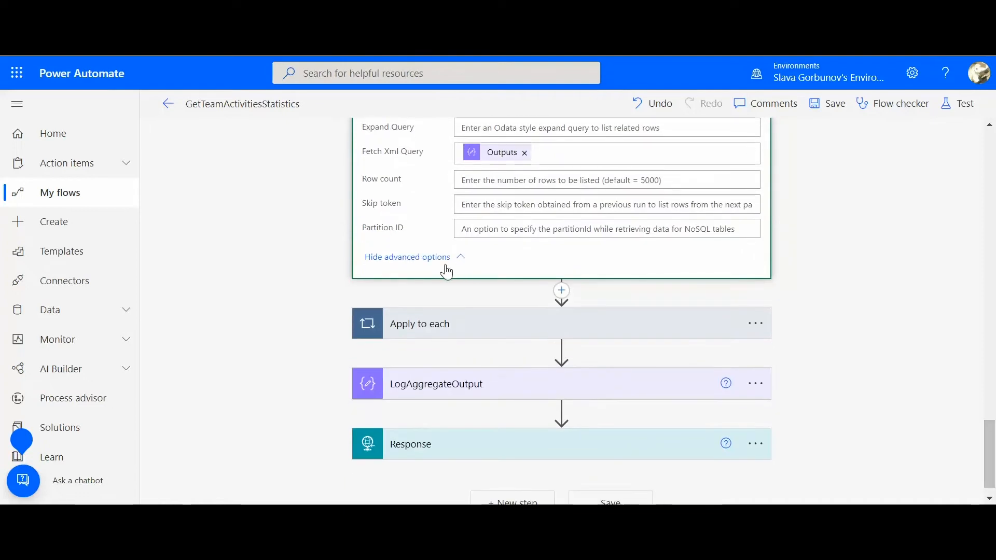
Examine the Apply to each loop's source and the value appended by AppendAggregateOutputMonthOnMonth, and collapse both
{"action": "left_click", "coordinate": [430, 323]}
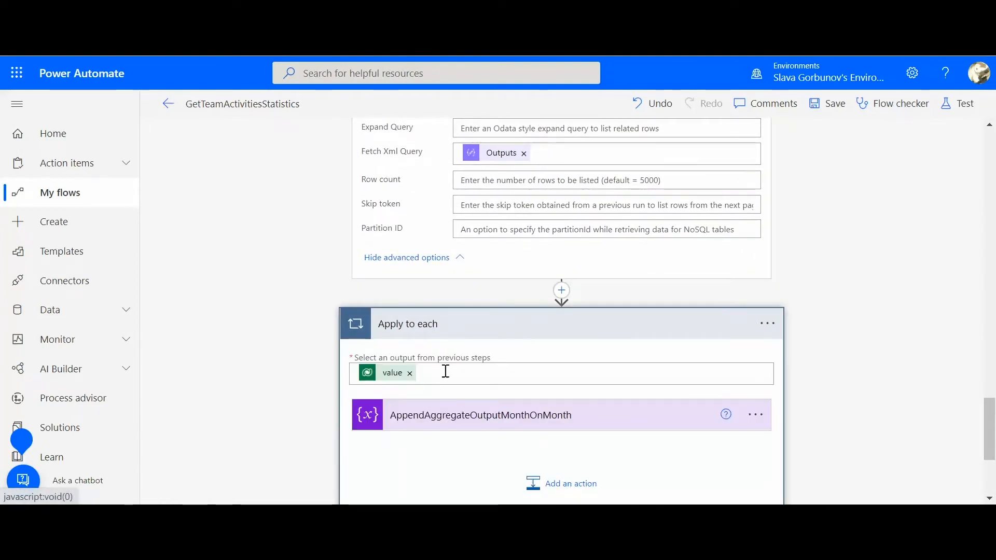
{"action": "left_click", "coordinate": [474, 418]}
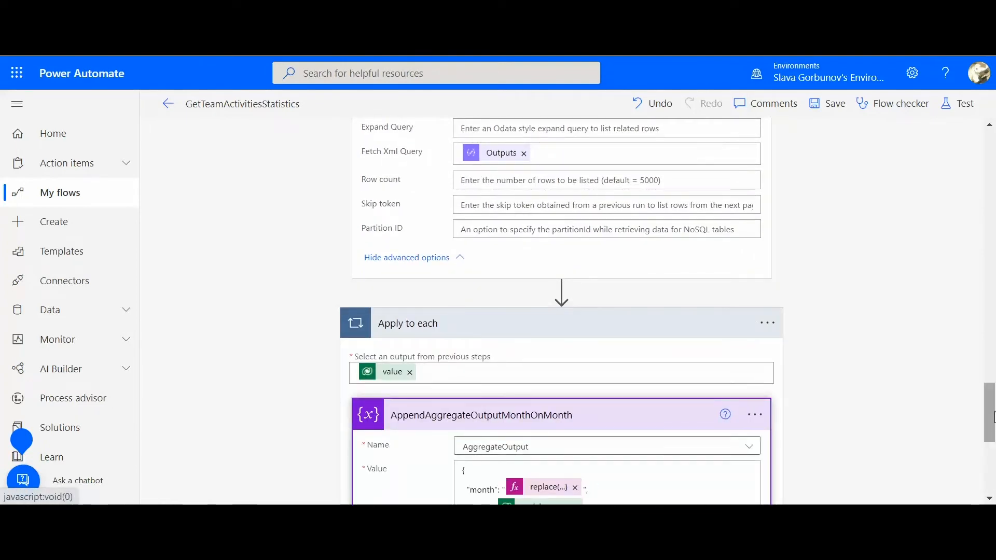
{"action": "scroll", "coordinate": [987, 442], "scroll_direction": "down", "scroll_amount": 5}
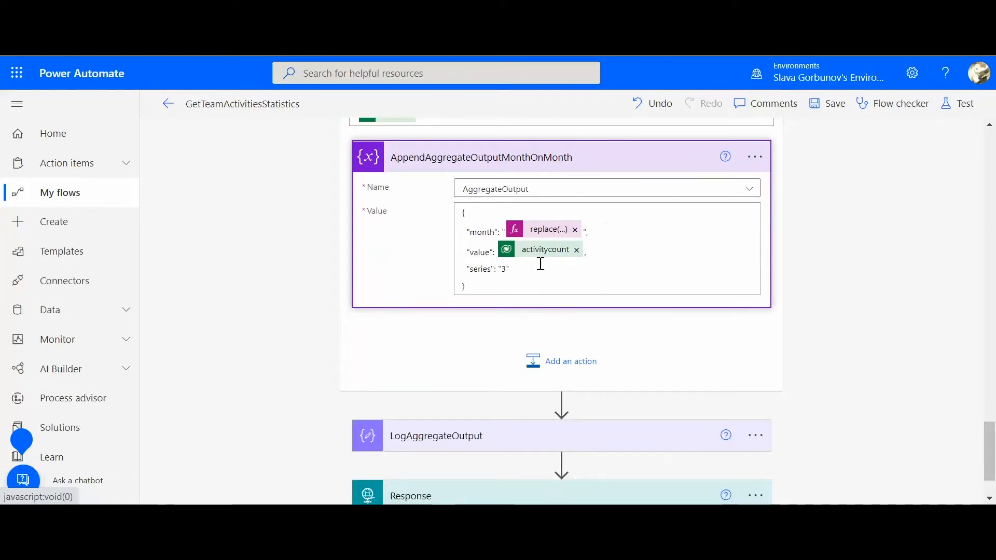
{"action": "mouse_move", "coordinate": [531, 257]}
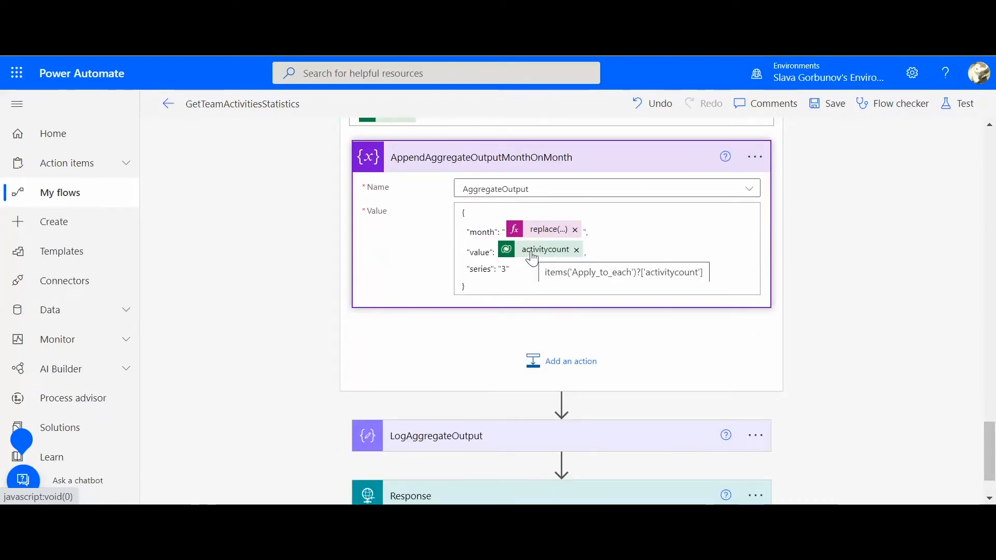
{"action": "left_click", "coordinate": [526, 166]}
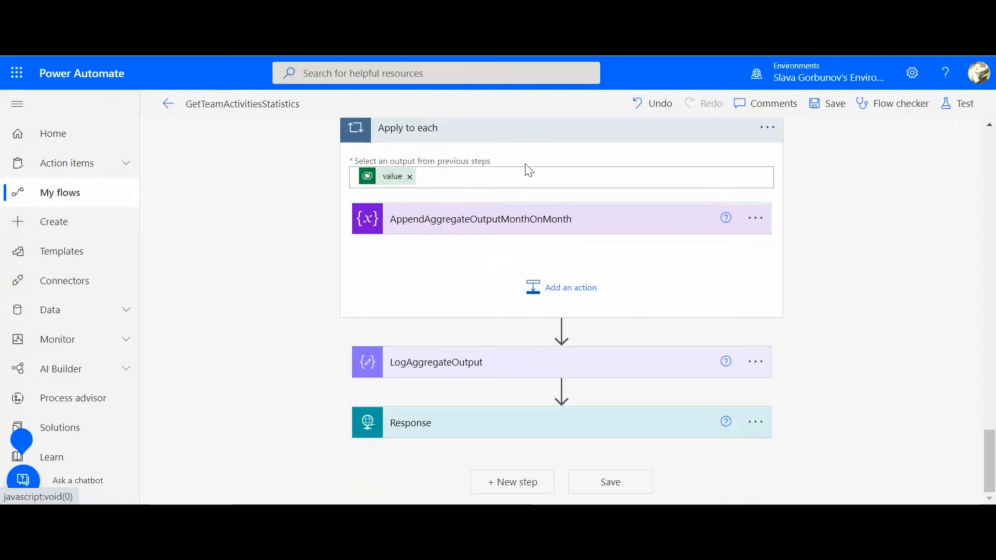
{"action": "left_click", "coordinate": [518, 134]}
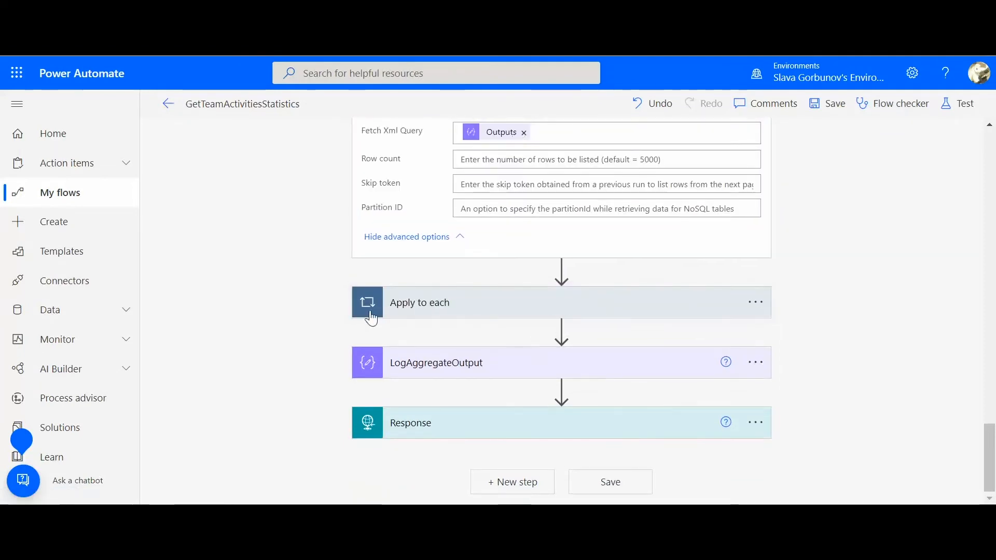
Expand LogAggregateOutput and Response to examine the logged input and the response's status code and body
{"action": "left_click", "coordinate": [451, 375]}
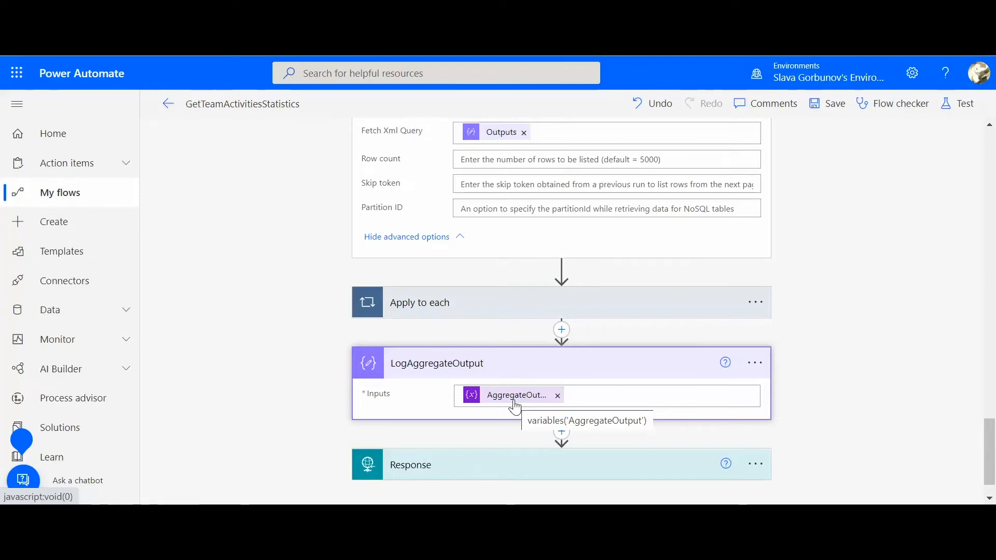
{"action": "scroll", "coordinate": [987, 438], "scroll_direction": "down", "scroll_amount": 1}
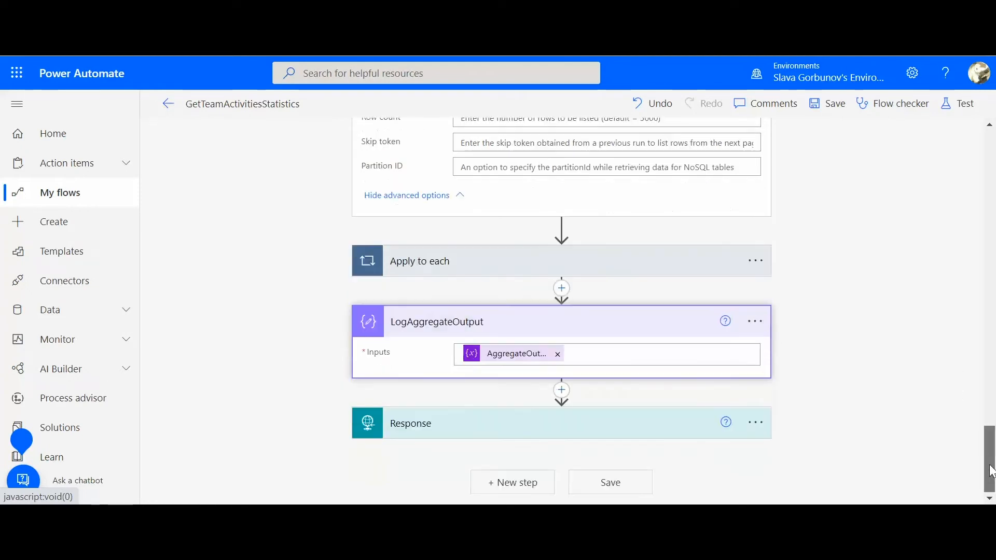
{"action": "left_click", "coordinate": [606, 428]}
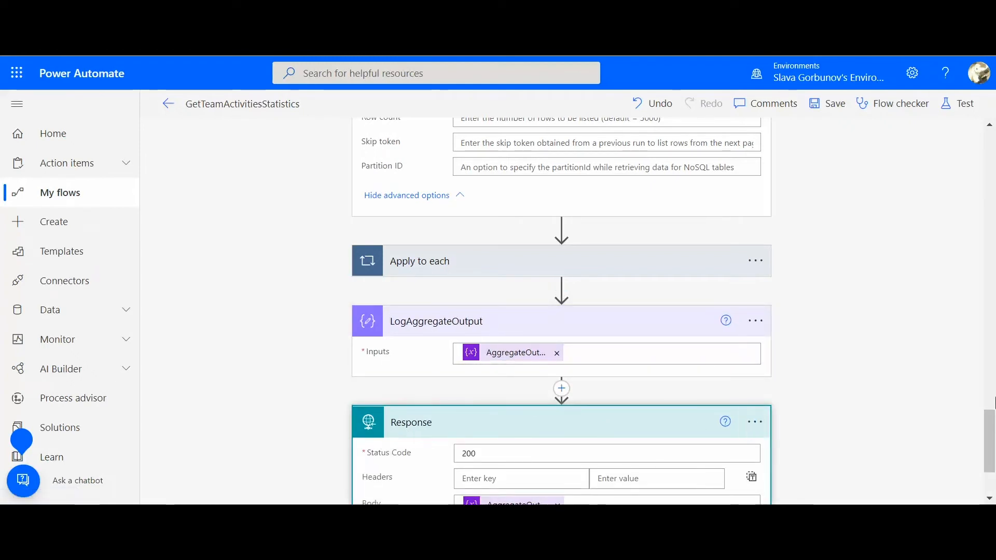
{"action": "scroll", "coordinate": [993, 479], "scroll_direction": "down", "scroll_amount": 2}
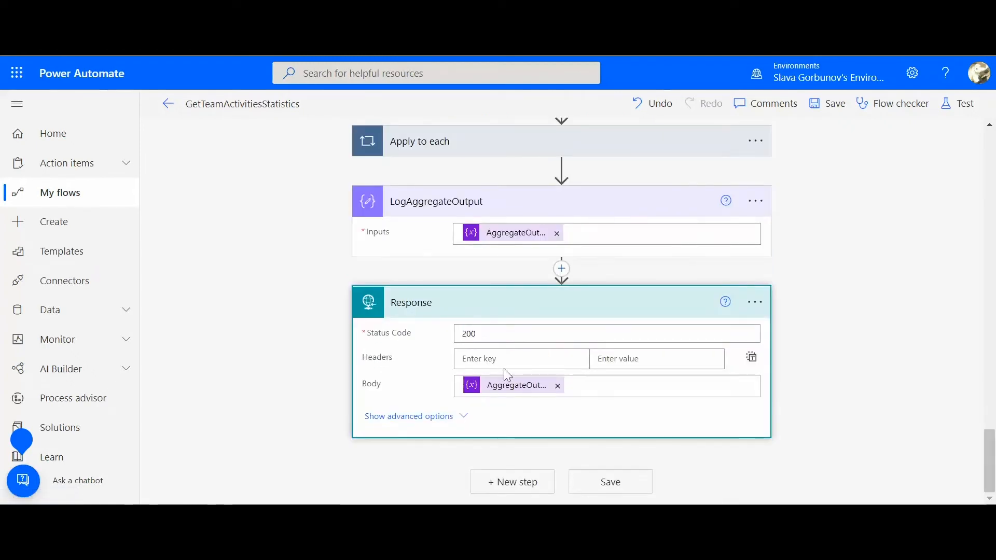
Show Response's advanced options, read through the whole Response Body JSON Schema, and collapse the action
{"action": "left_click", "coordinate": [439, 418]}
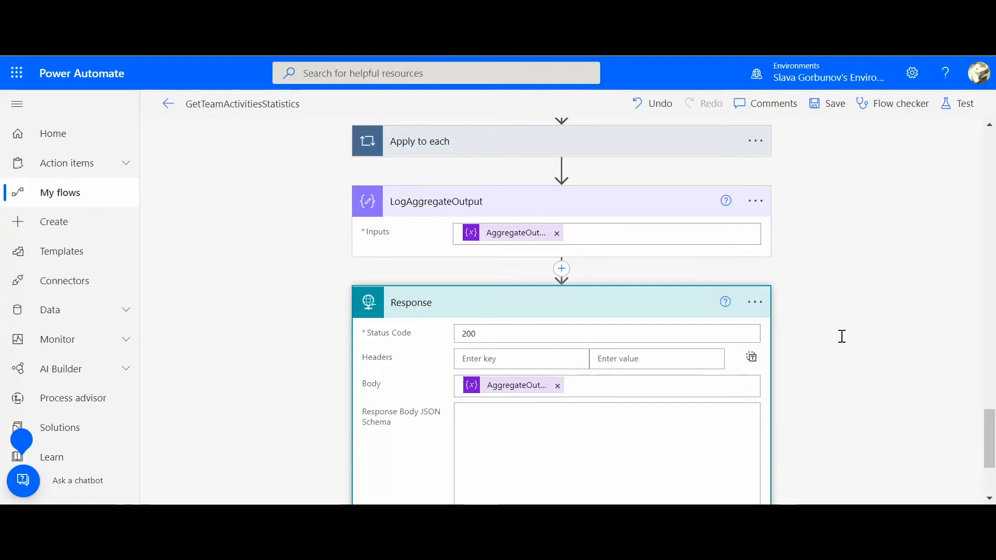
{"action": "scroll", "coordinate": [992, 428], "scroll_direction": "down", "scroll_amount": 3}
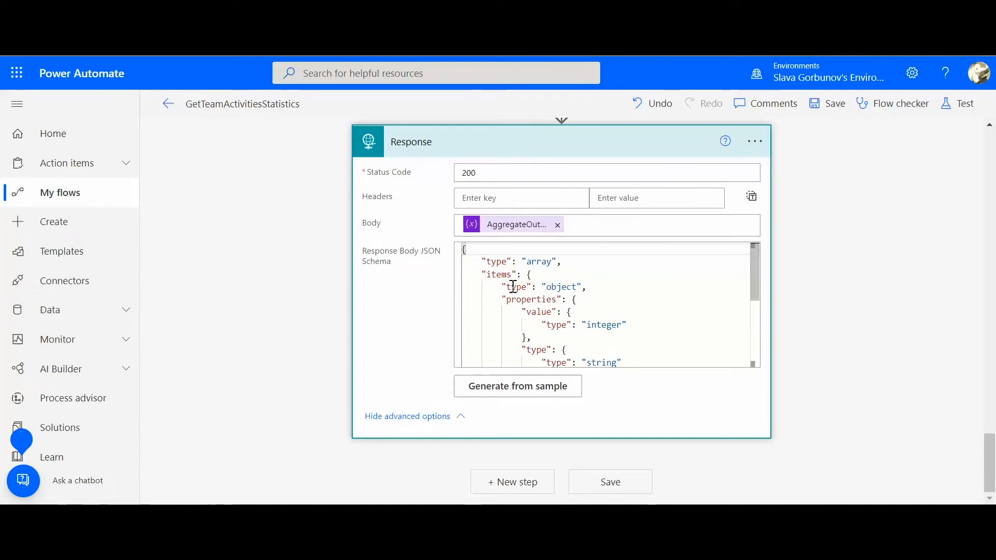
{"action": "left_click_drag", "start_coordinate": [756, 277], "coordinate": [758, 311]}
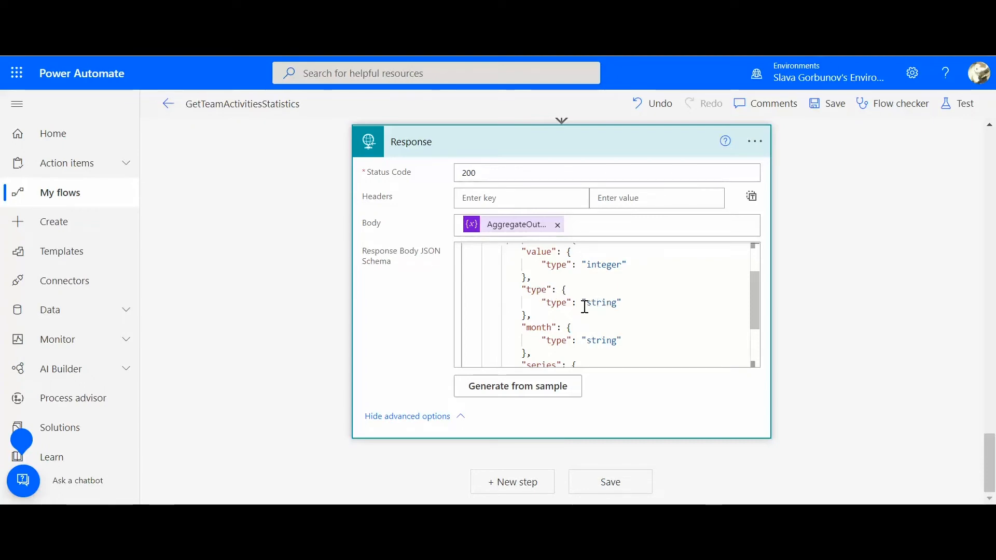
{"action": "left_click_drag", "start_coordinate": [757, 307], "coordinate": [758, 339]}
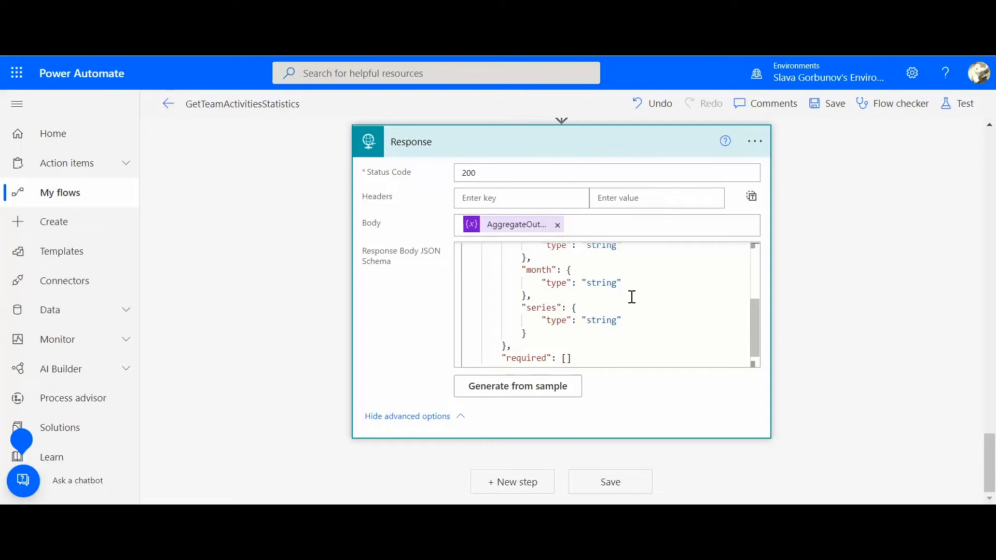
{"action": "left_click", "coordinate": [543, 142]}
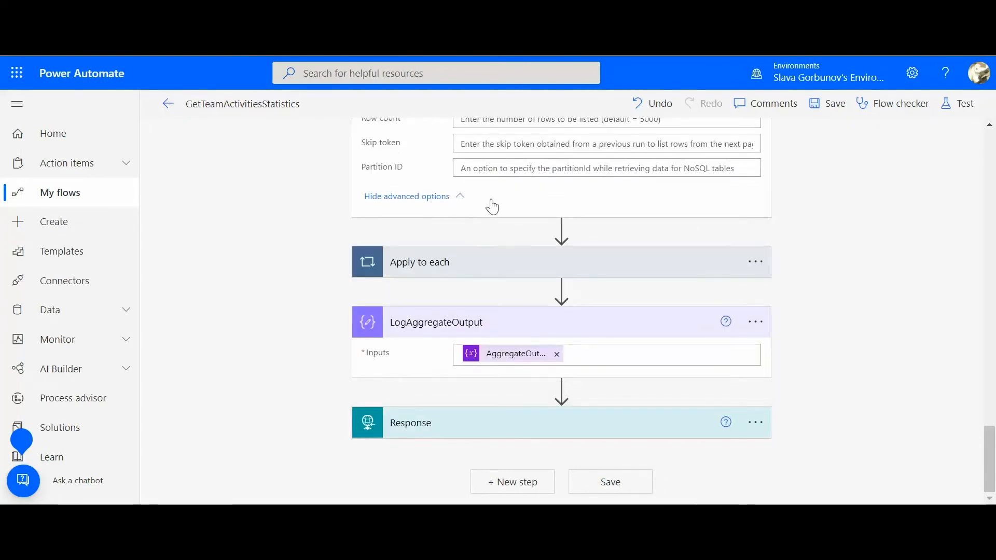
{"action": "left_click_drag", "start_coordinate": [991, 459], "coordinate": [990, 158]}
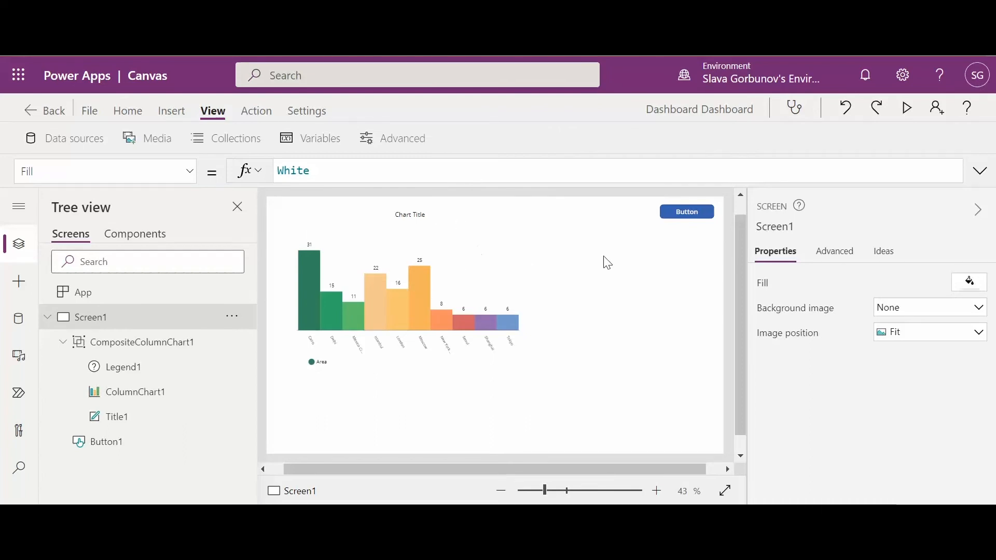
Switch to the Dashboard canvas app in Power Apps, select Button1, and inspect the GetTeamActivitiesStatistics flow among the app's Power Automate flows
{"action": "left_click", "coordinate": [435, 302]}
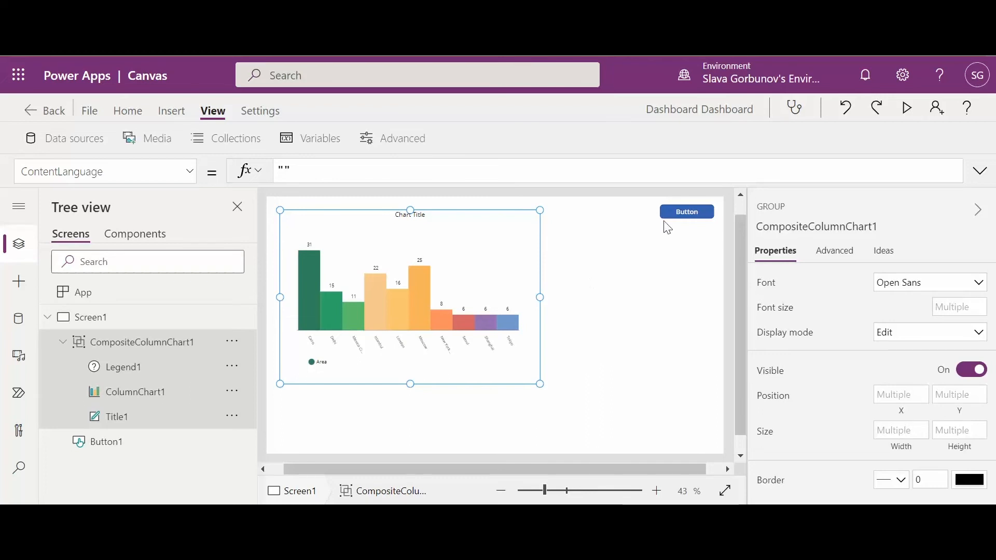
{"action": "left_click", "coordinate": [678, 213]}
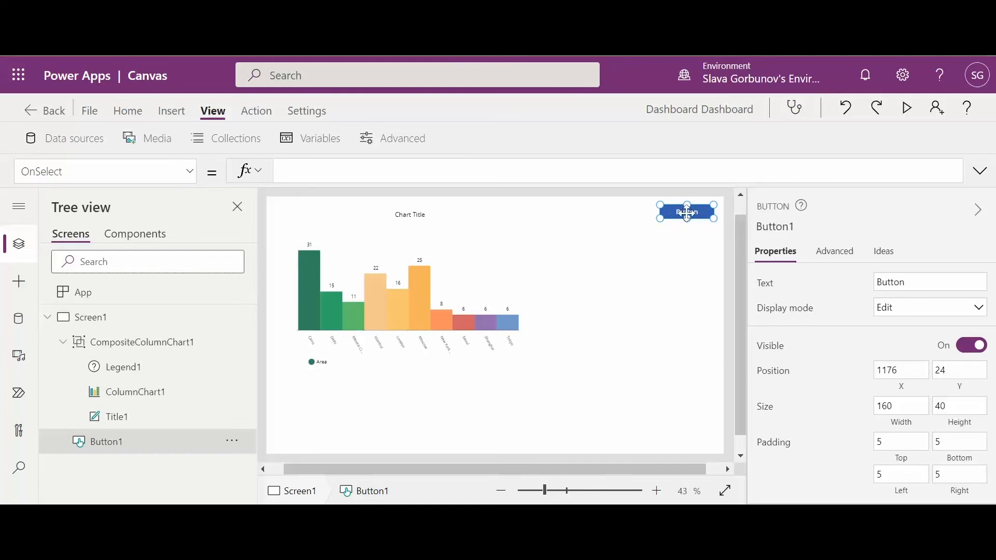
{"action": "left_click", "coordinate": [383, 174]}
{"action": "left_click", "coordinate": [259, 112]}
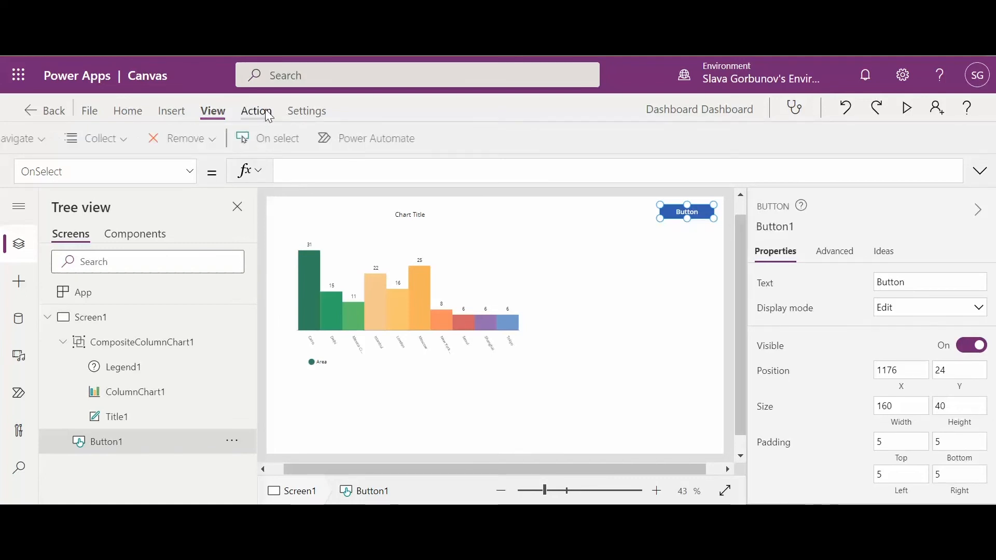
{"action": "left_click", "coordinate": [401, 139]}
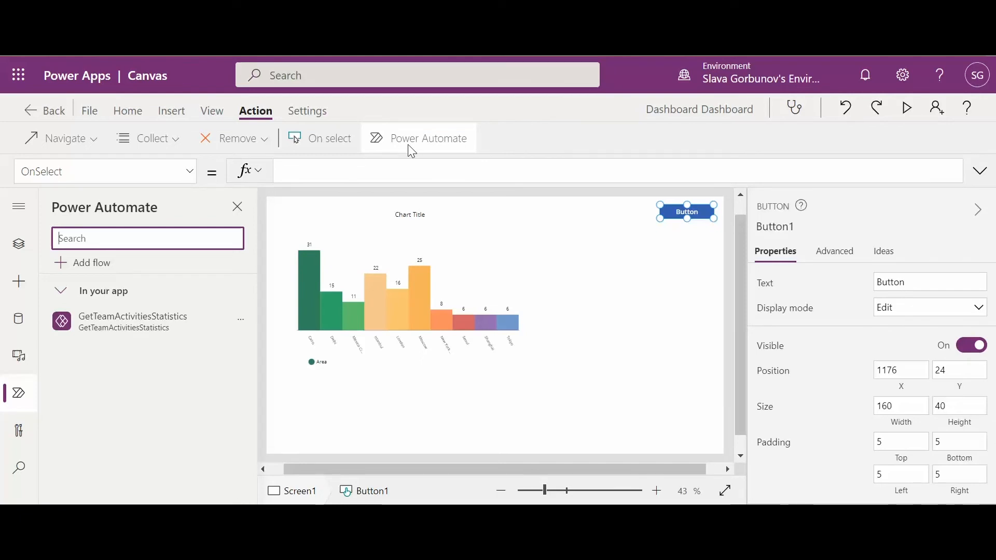
{"action": "mouse_move", "coordinate": [145, 336]}
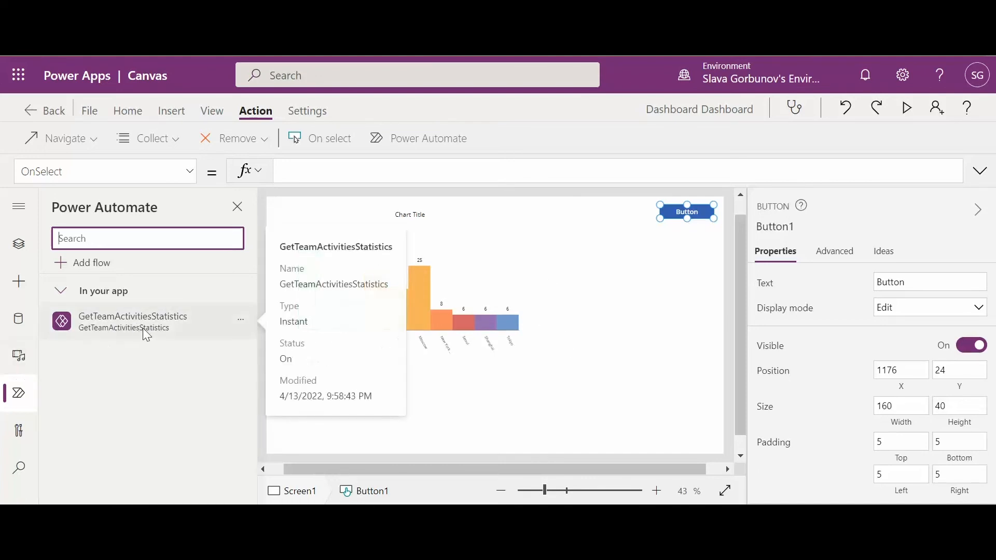
Set Button1's OnSelect formula to ClearCollect(currentActivities,GetTeamActivitiesStatistics.Run());
{"action": "left_click", "coordinate": [342, 171]}
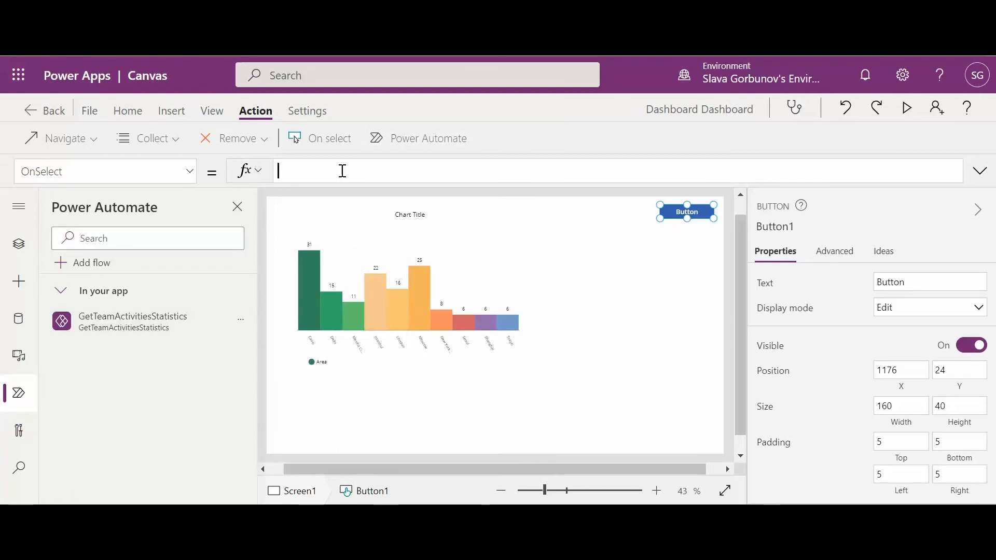
{"action": "type", "text": "ClearCollect(currentActivities,GetTeamActivitiesStatistics.Run());"}
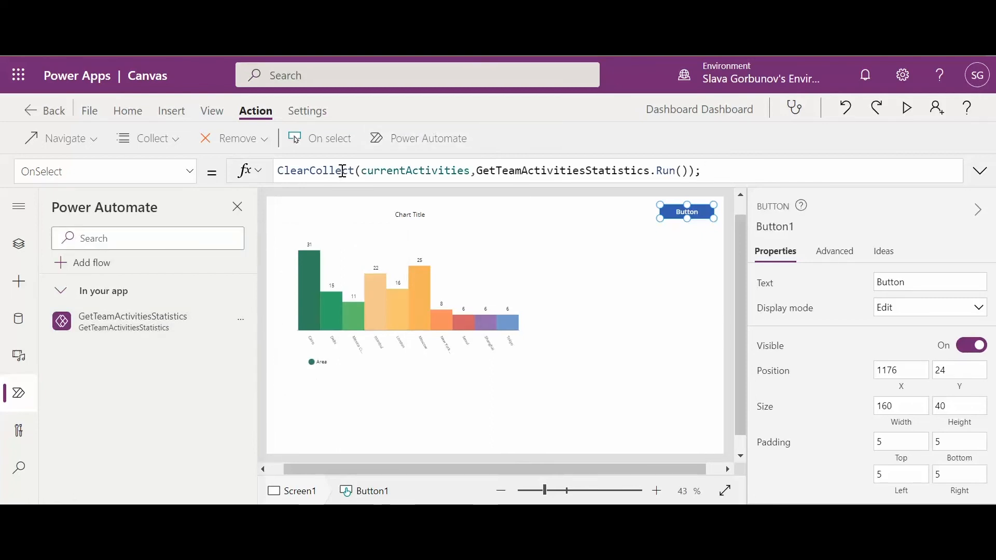
{"action": "left_click", "coordinate": [426, 170]}
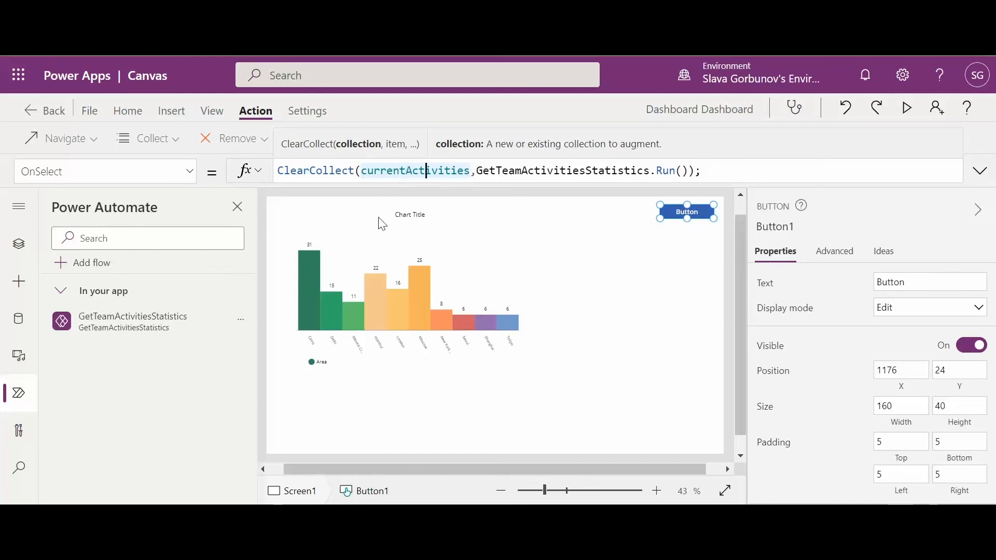
Select ColumnChart1 within CompositeColumnChart1 and set its Items formula to Filter(currentActivities, series = "1")
{"action": "left_click", "coordinate": [402, 300]}
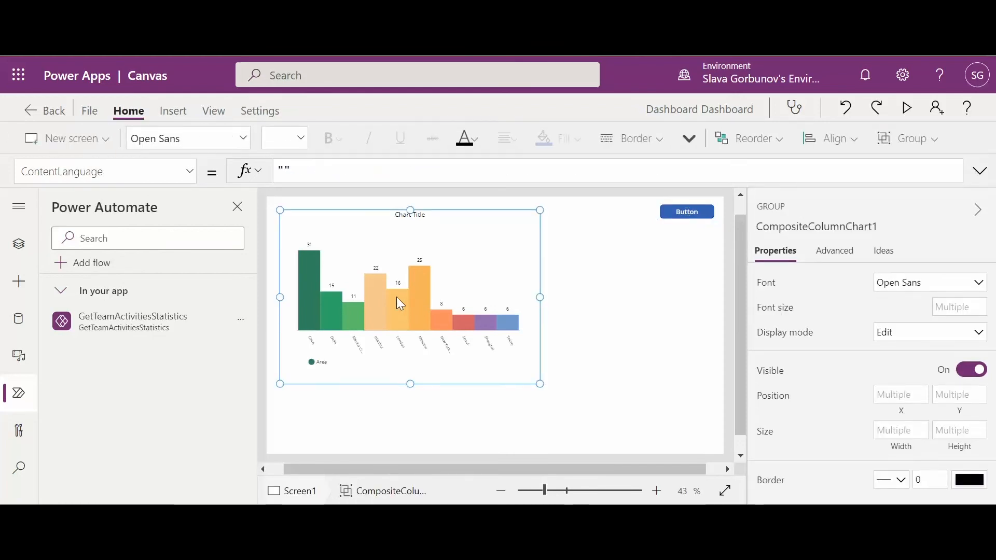
{"action": "left_click", "coordinate": [19, 246]}
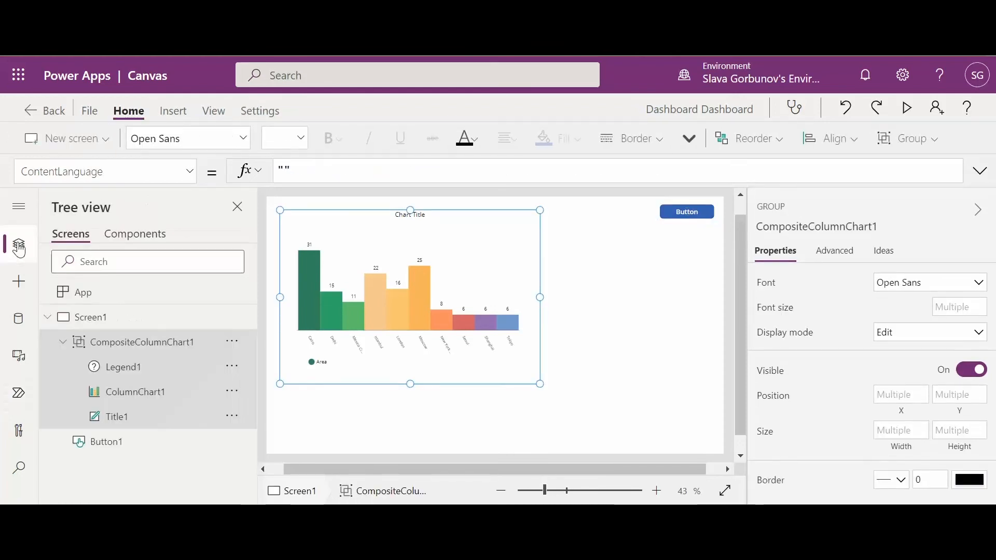
{"action": "left_click", "coordinate": [144, 402]}
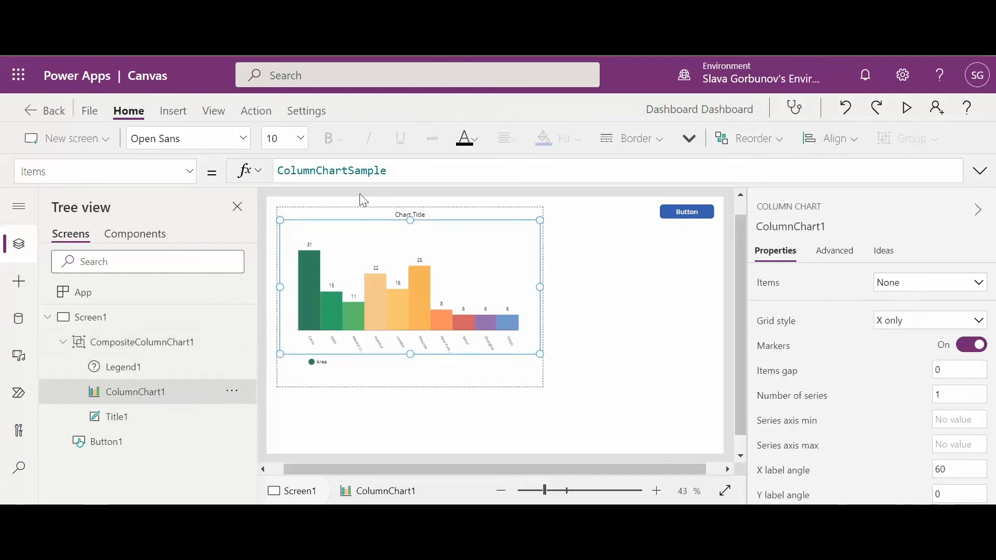
{"action": "double_click", "coordinate": [368, 172]}
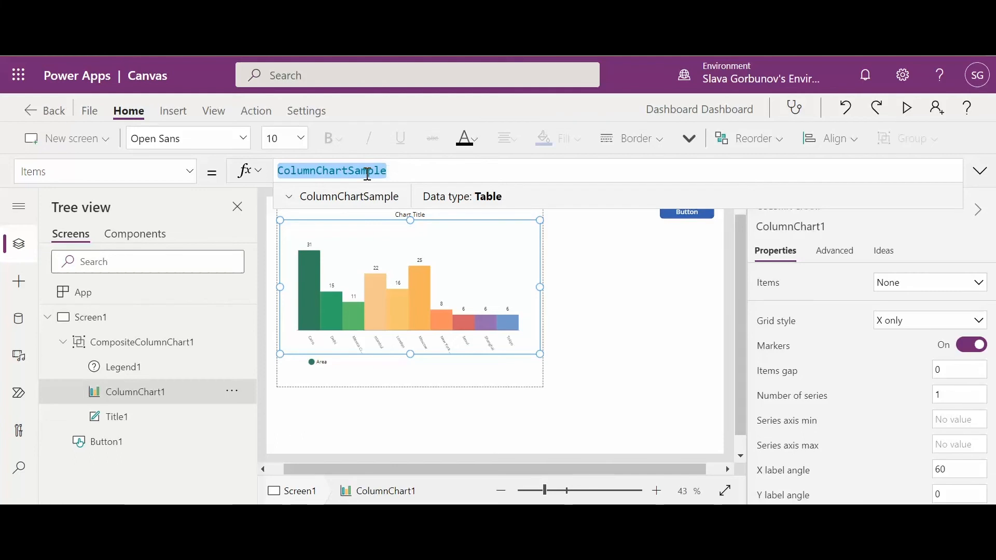
{"action": "type", "text": "Fi"}
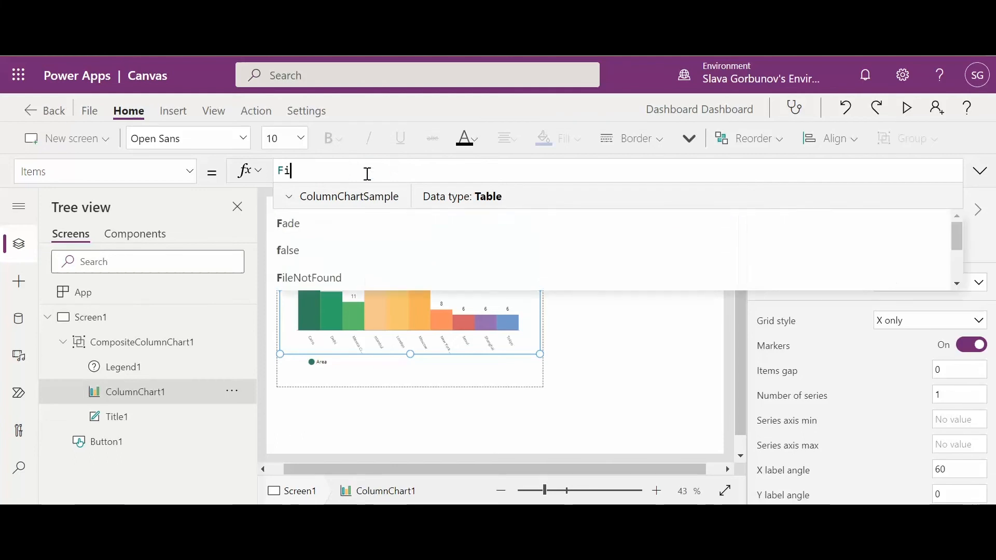
{"action": "type", "text": "lter("}
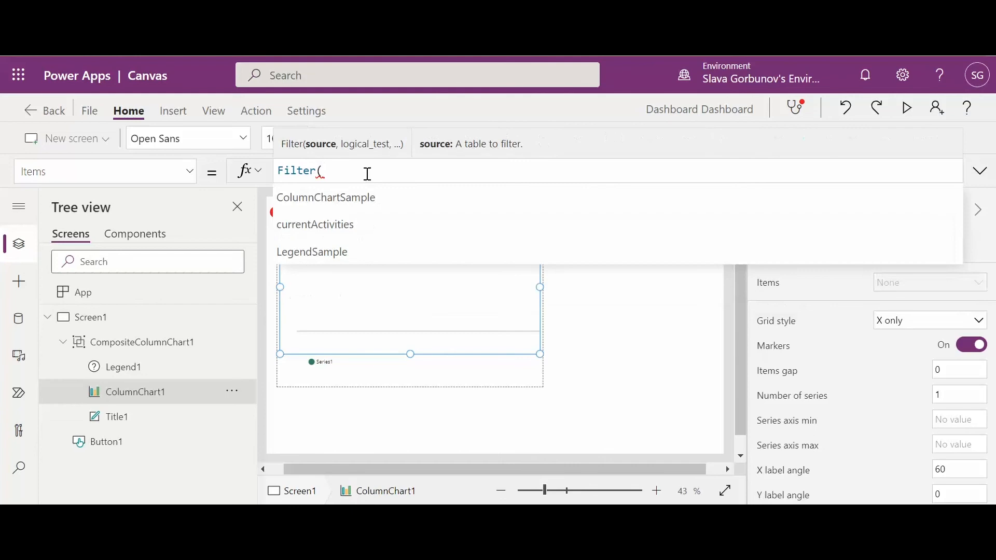
{"action": "left_click", "coordinate": [358, 219]}
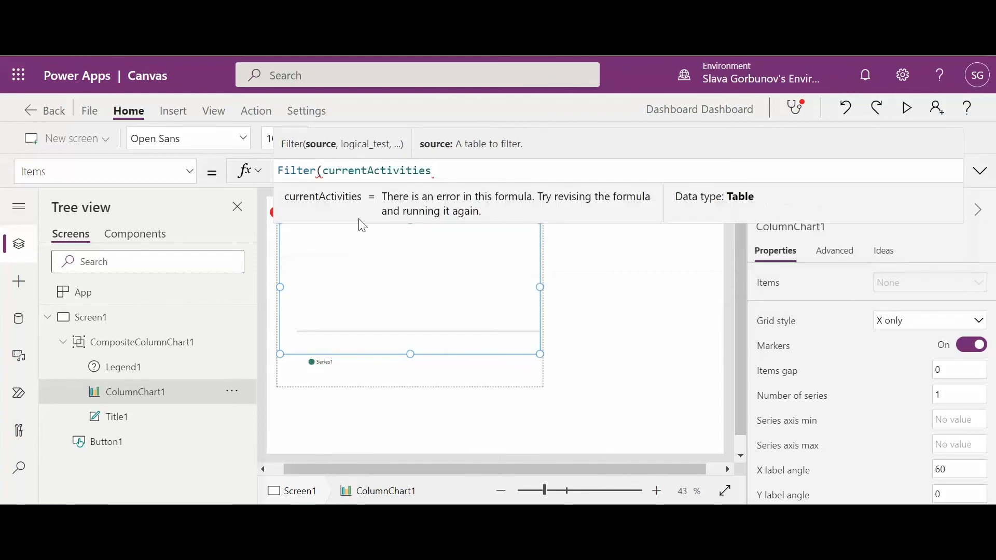
{"action": "type", "text": ","}
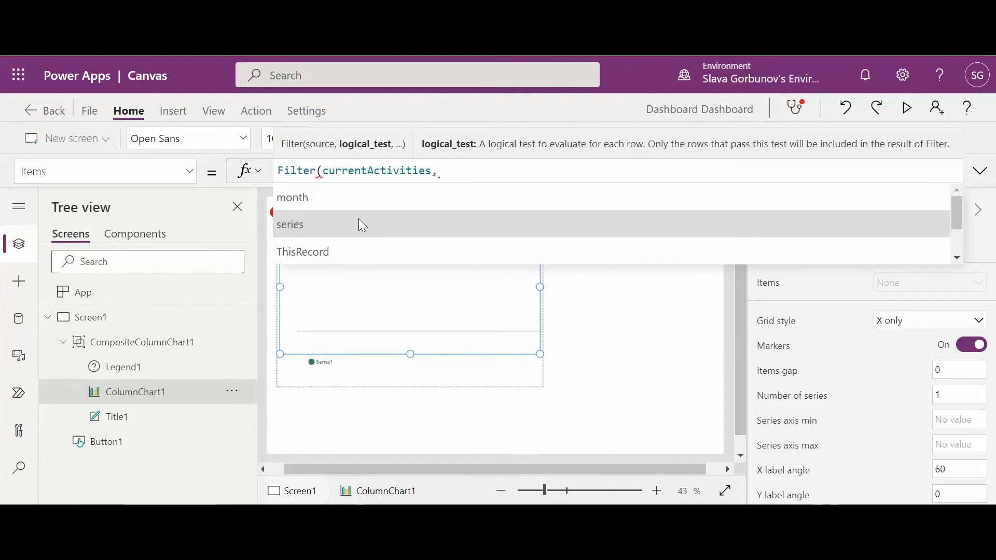
{"action": "key", "text": "shift+Return"}
{"action": "key", "text": "BackSpace"}
{"action": "type", "text": "series = "}
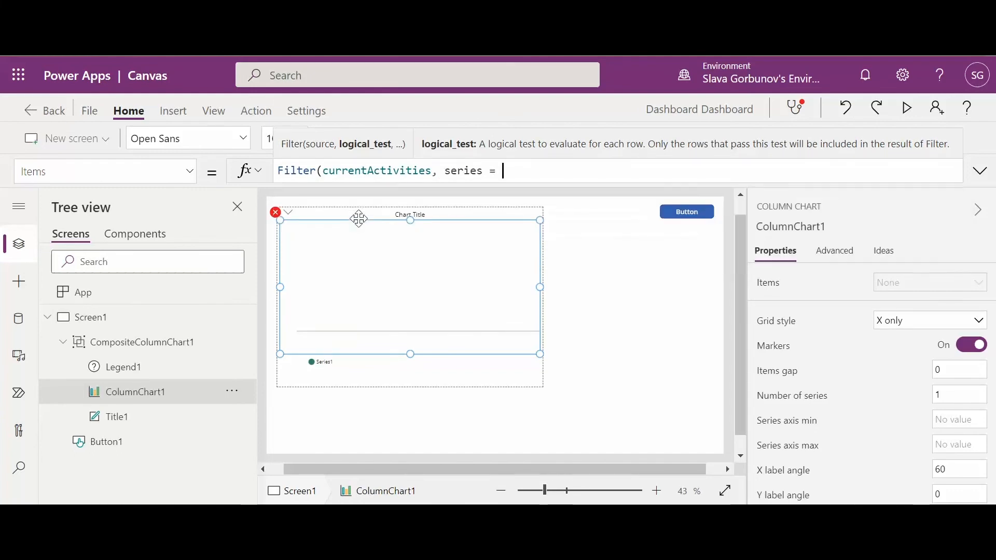
{"action": "type", "text": "\"1\""}
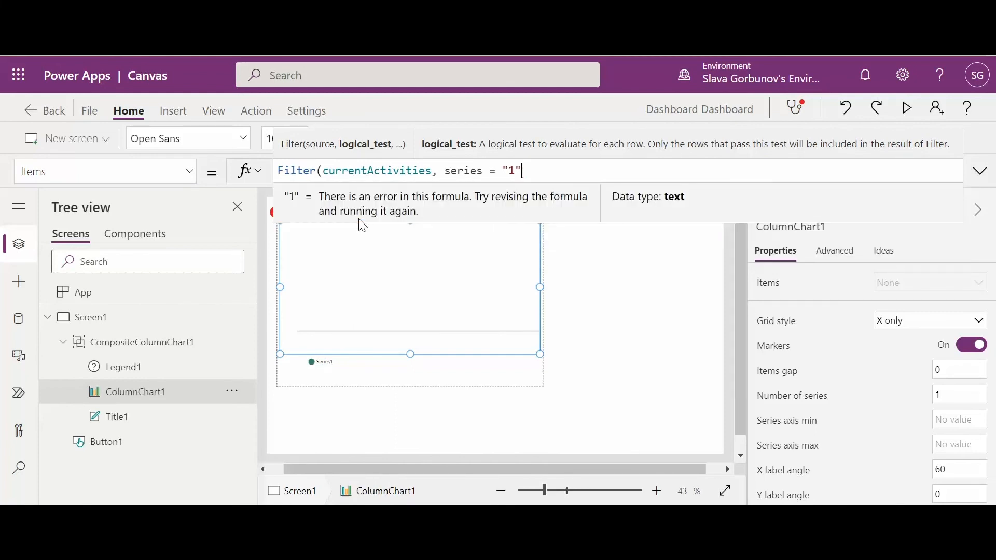
{"action": "type", "text": ")"}
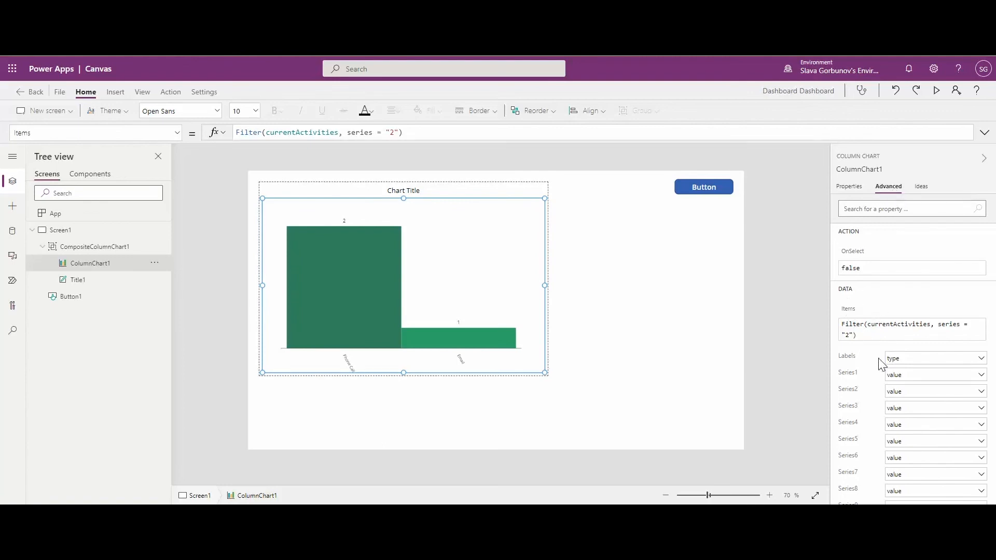
Choose type as the column chart's Labels field and inspect the series value in its Items filter
{"action": "left_click", "coordinate": [905, 362]}
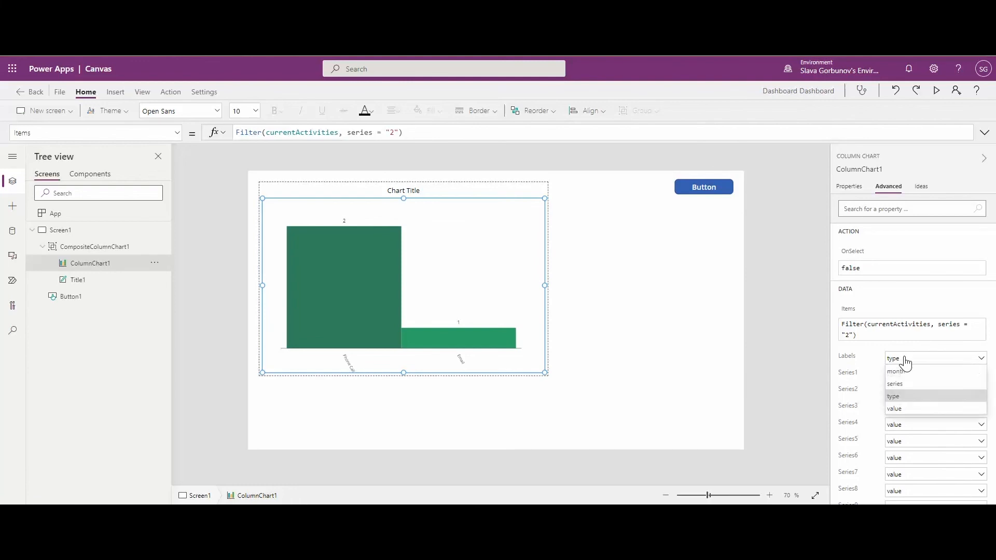
{"action": "left_click", "coordinate": [902, 398]}
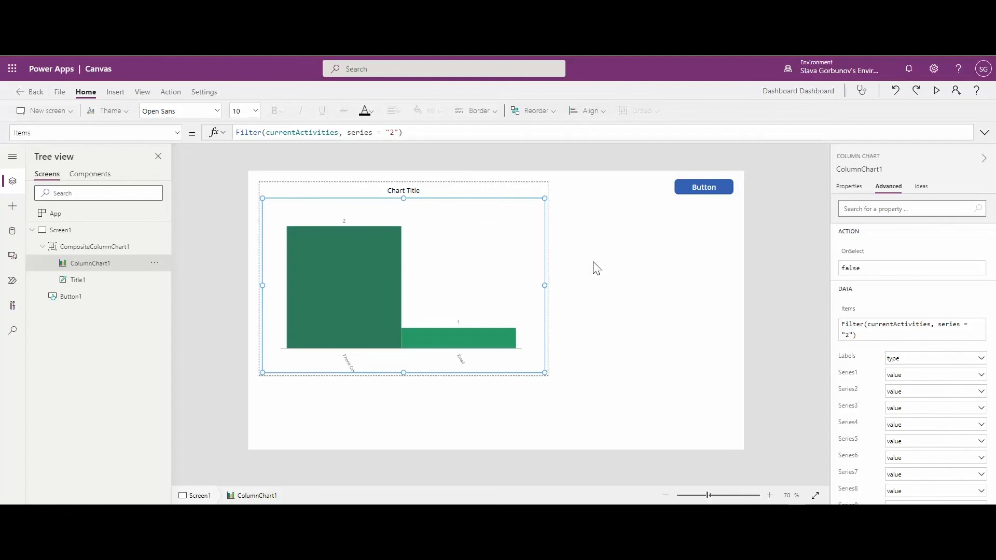
{"action": "left_click", "coordinate": [393, 134]}
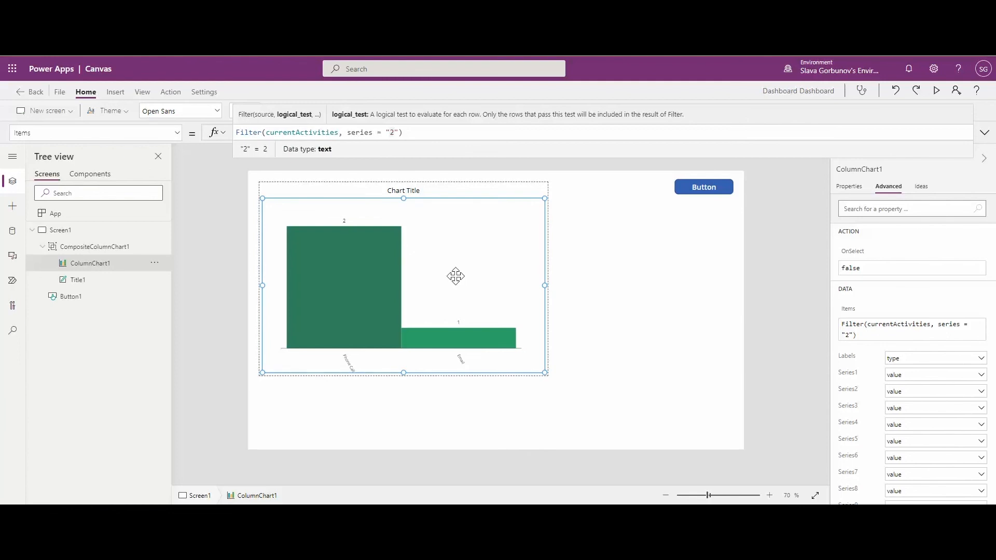
Set the text of the chart's Title1 label to "6 MTD activities"
{"action": "left_click", "coordinate": [85, 281]}
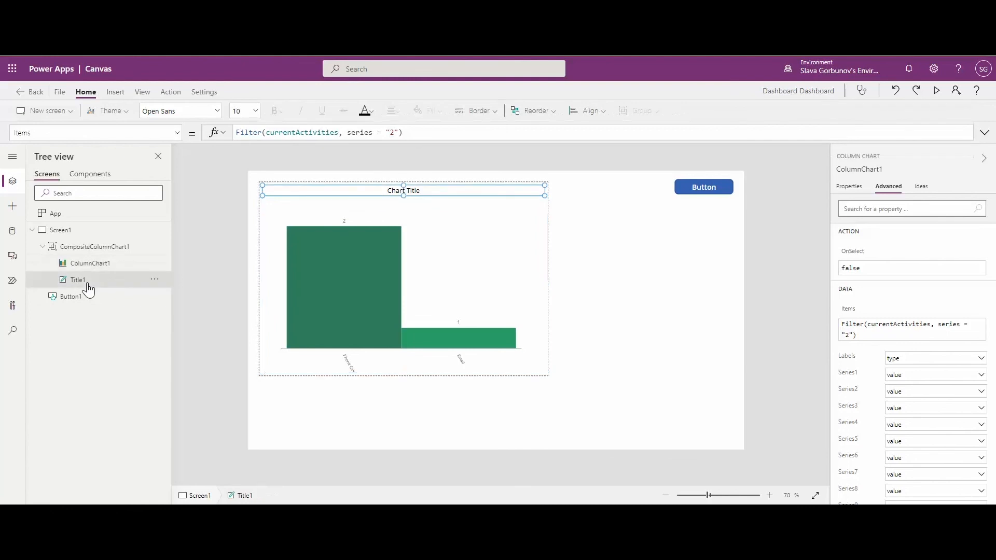
{"action": "left_click", "coordinate": [286, 133]}
{"action": "left_click", "coordinate": [240, 133], "text": "shift"}
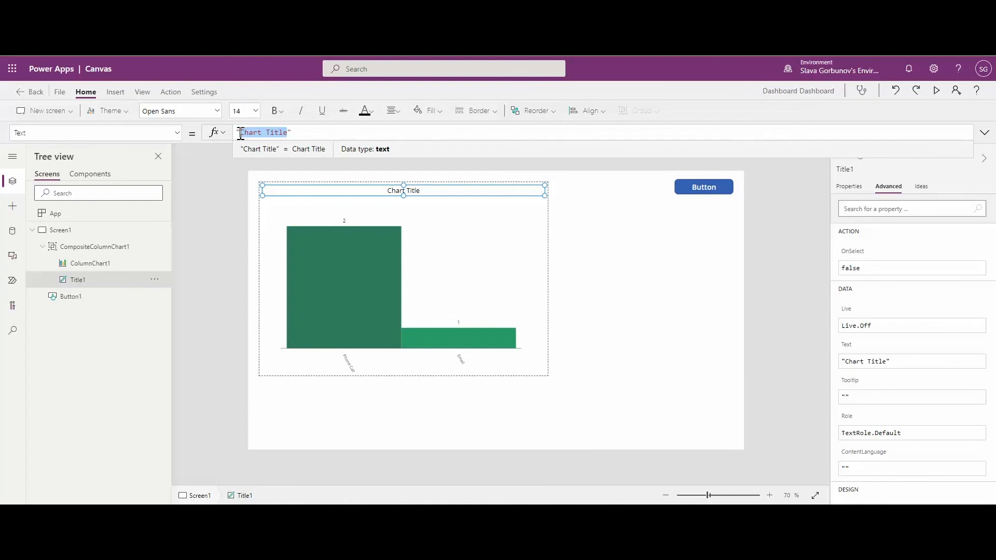
{"action": "type", "text": "6"}
{"action": "type", "text": "MTD ac"}
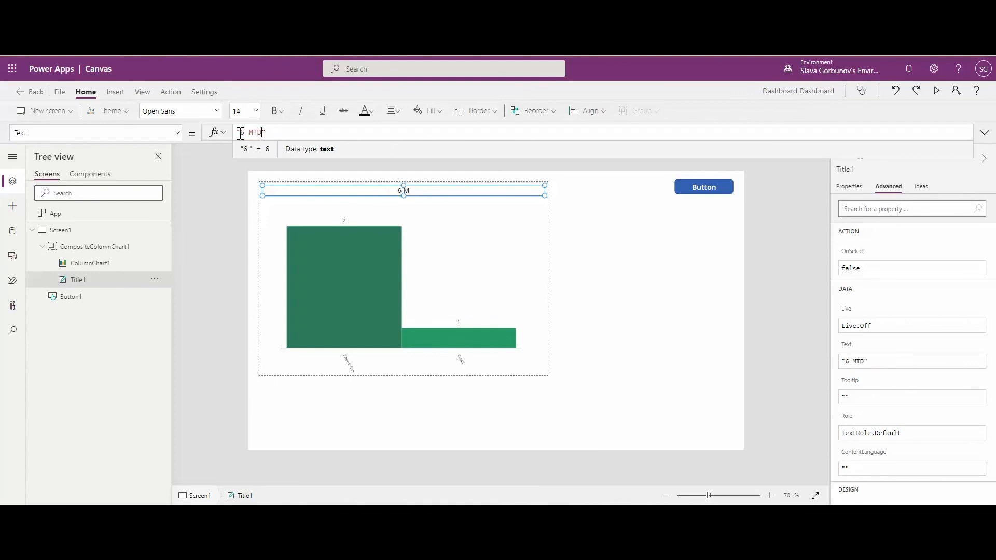
{"action": "type", "text": "tivities"}
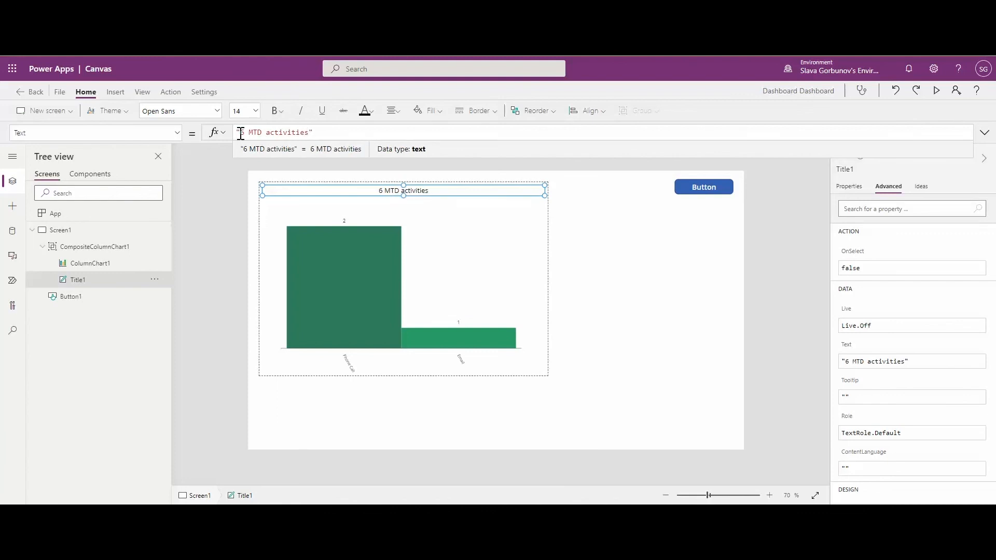
{"action": "left_click", "coordinate": [608, 241]}
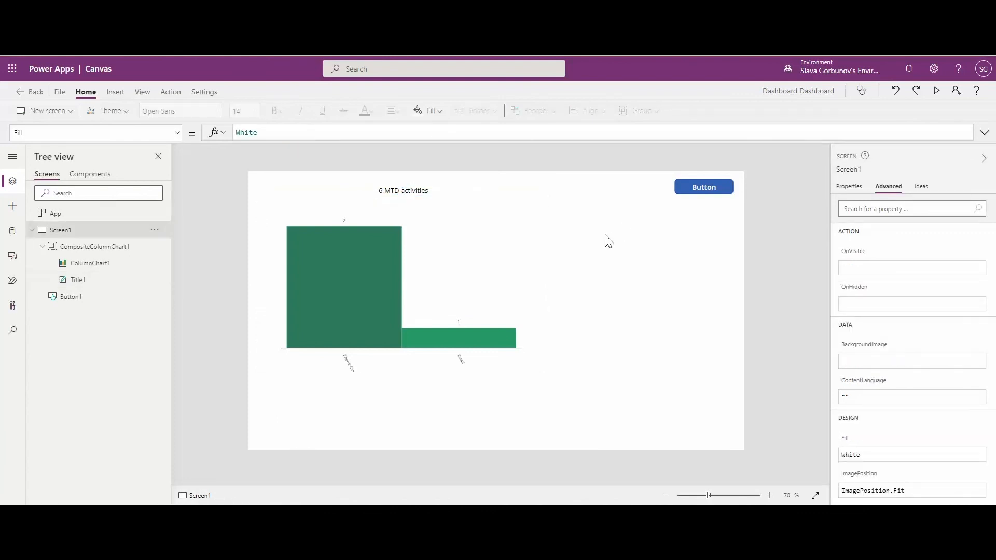